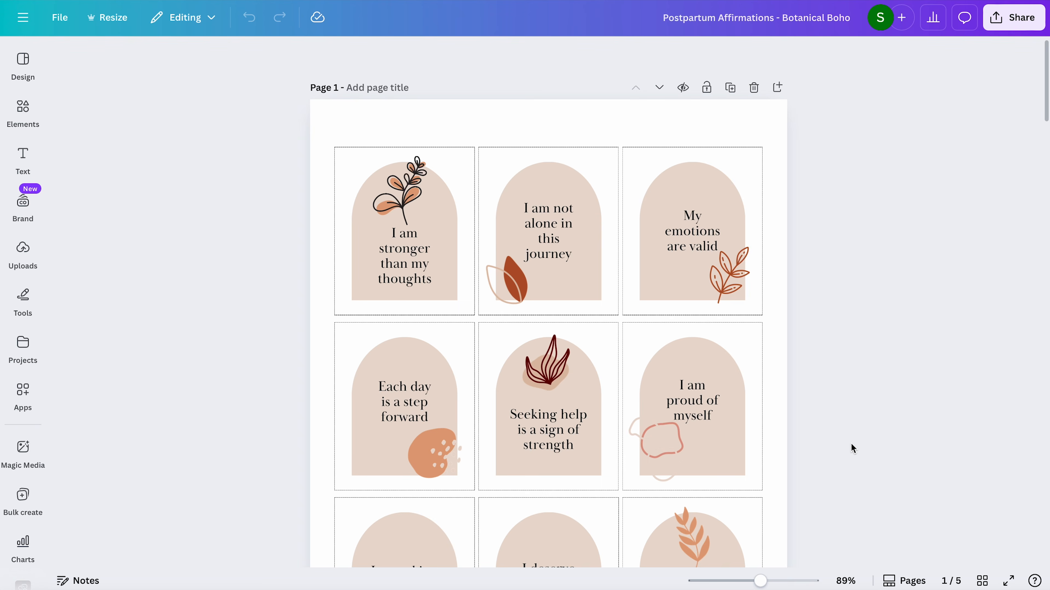
- Look through the Postpartum Affirmations - Botanical Boho pages and the Etsy listings for positive affirmation stickers
scroll(851, 444, down, 10)
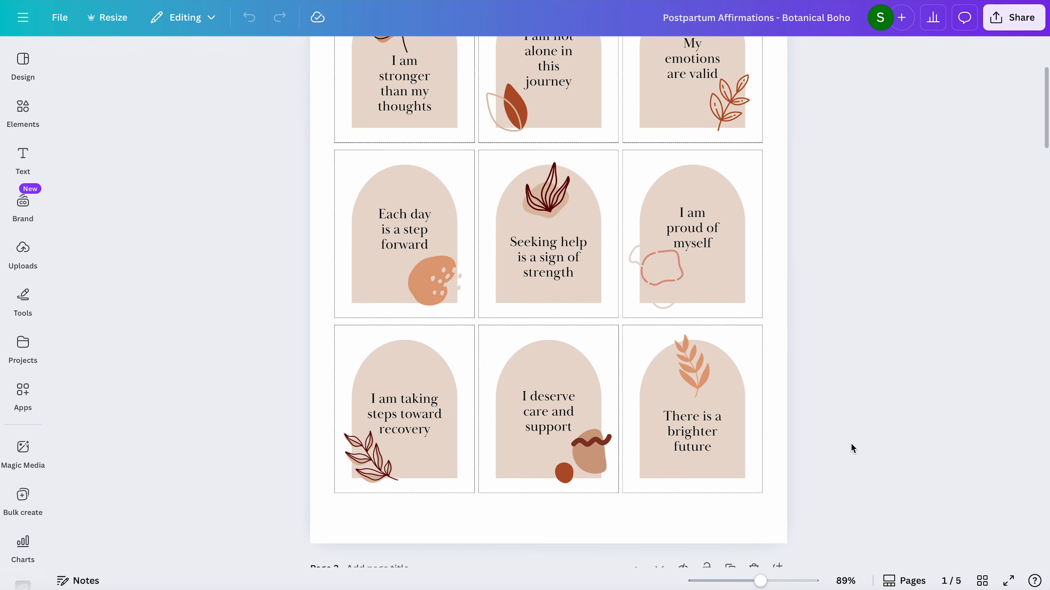
scroll(850, 443, down, 5)
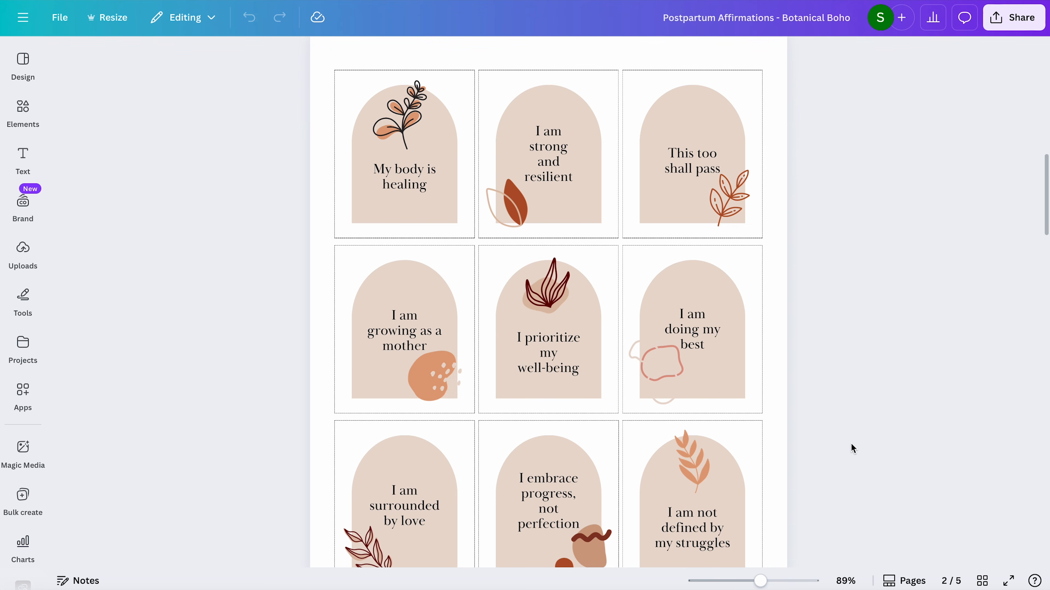
scroll(850, 443, down, 10)
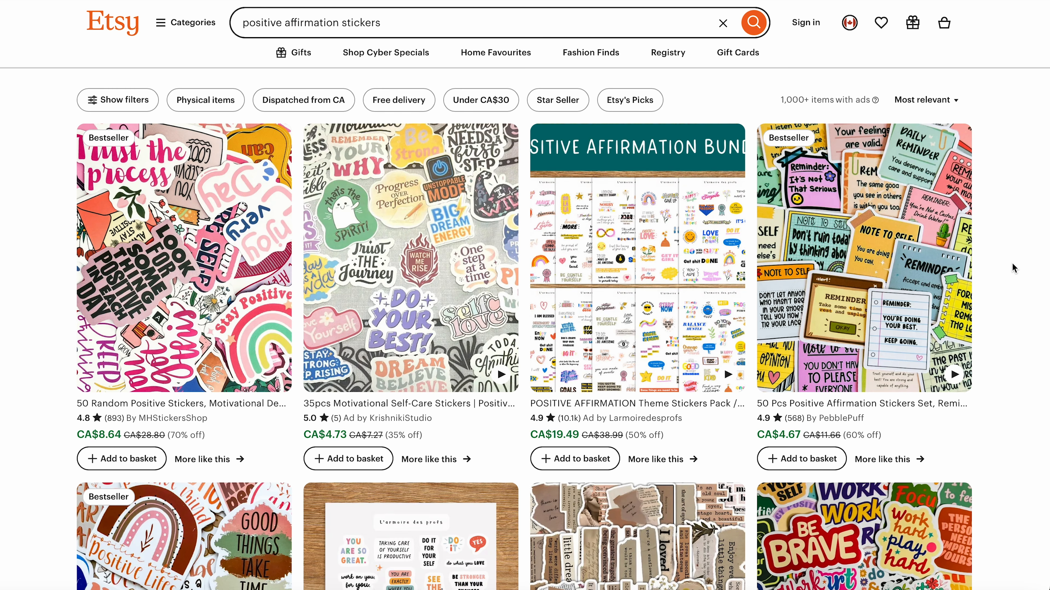
scroll(1011, 263, down, 5)
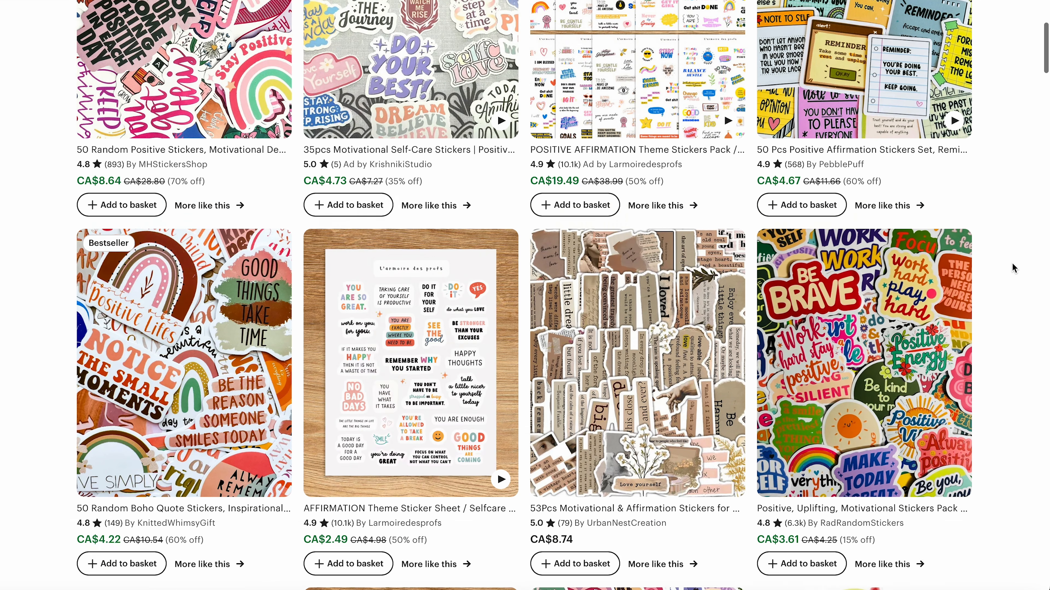
scroll(1012, 263, down, 8)
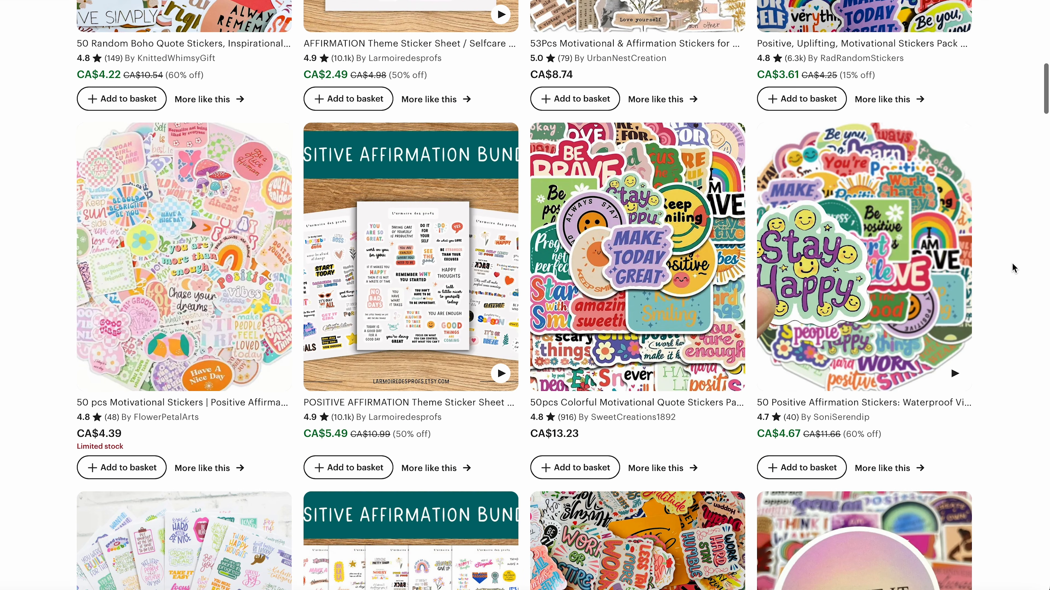
scroll(1012, 263, down, 5)
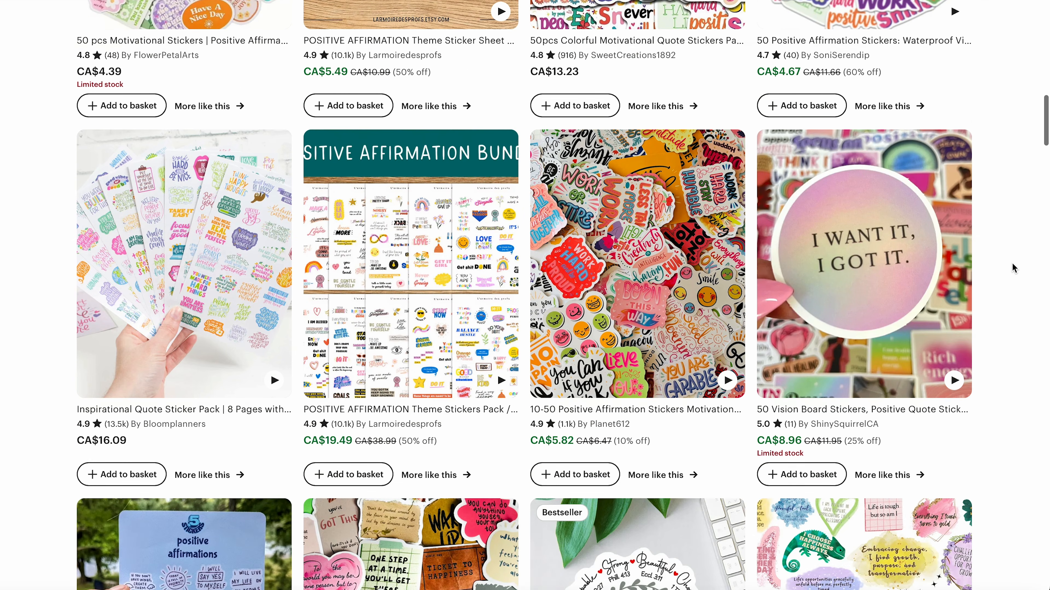
scroll(1012, 263, down, 8)
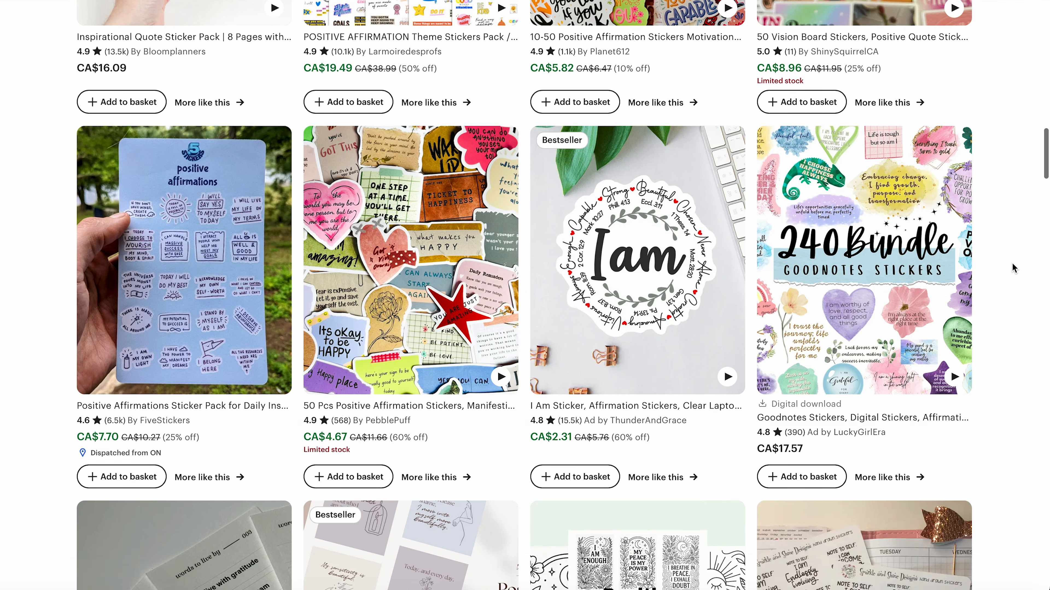
scroll(1011, 263, down, 7)
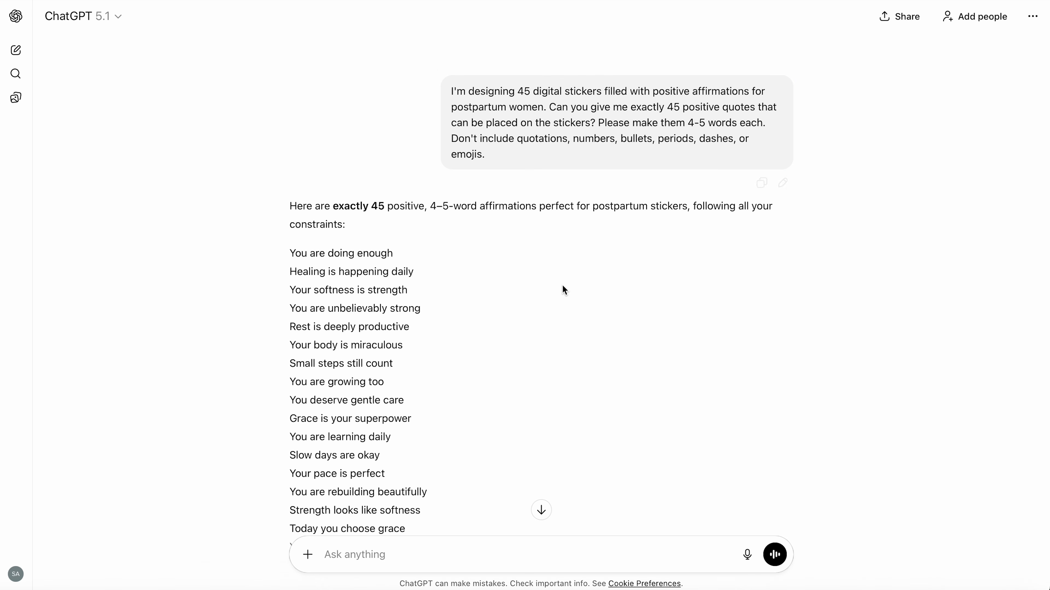
- Switch to ChatGPT, review the list of 45 affirmations and copy the first one, "You are doing enough"
scroll(455, 331, down, 1)
scroll(439, 348, down, 11)
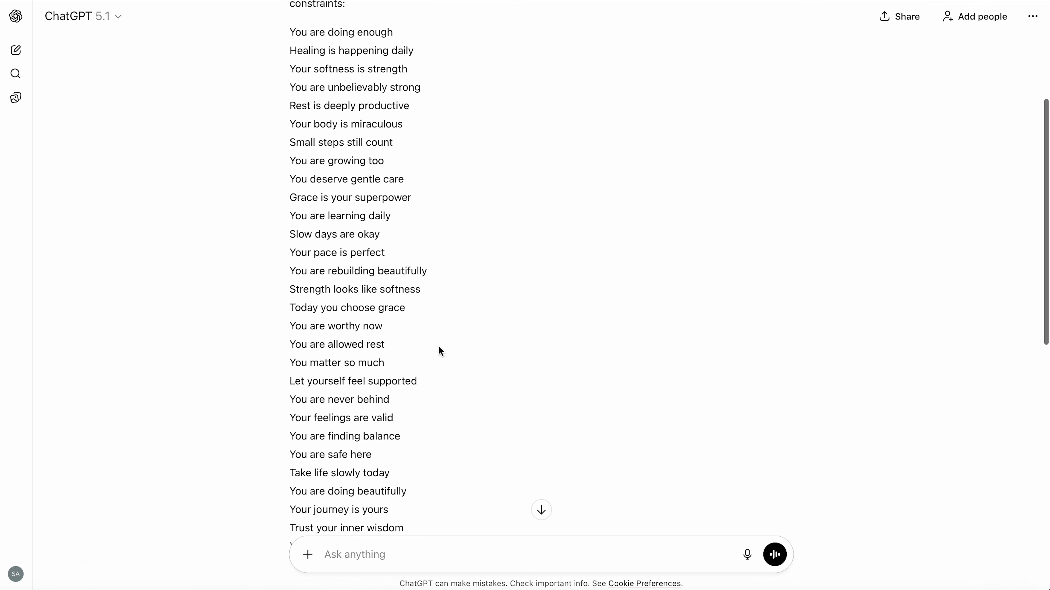
scroll(440, 351, up, 12)
drag(393, 253, 290, 254)
key(ctrl+c)
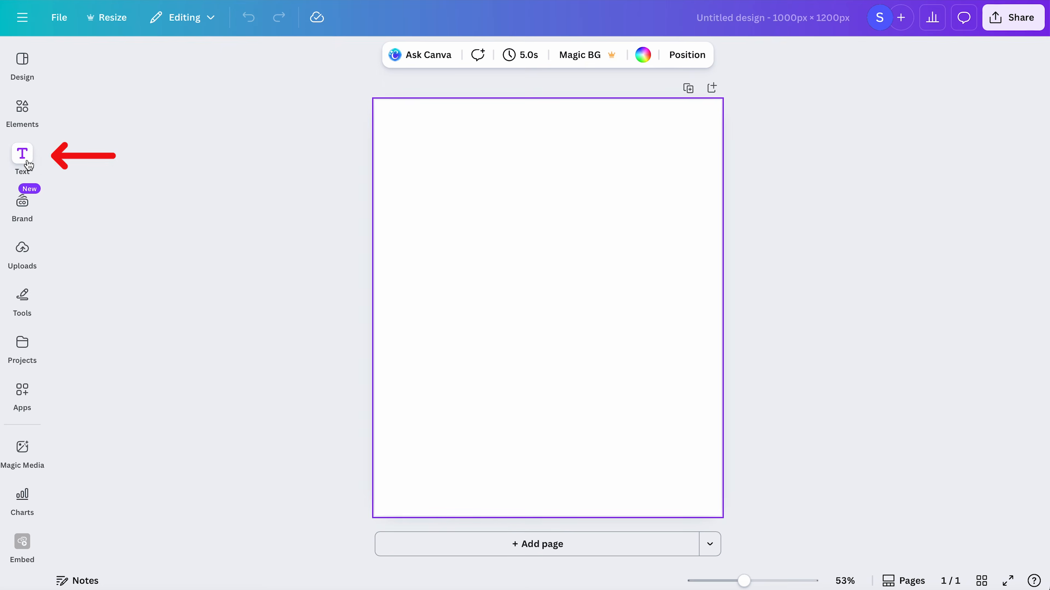
- Switch to Canva and add a title to the blank page reading "You are doing enough"
click(25, 162)
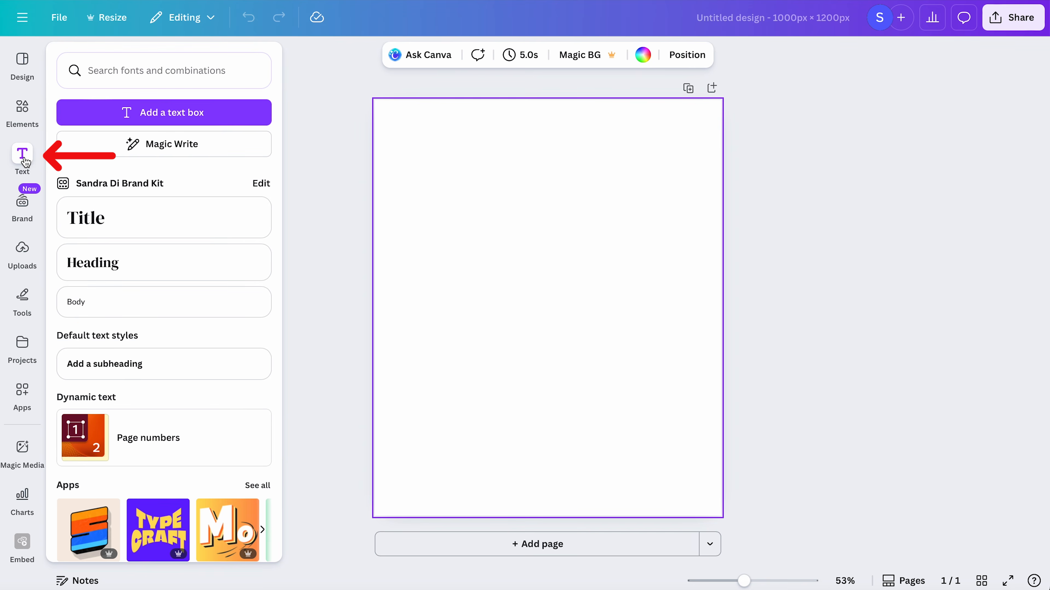
click(164, 221)
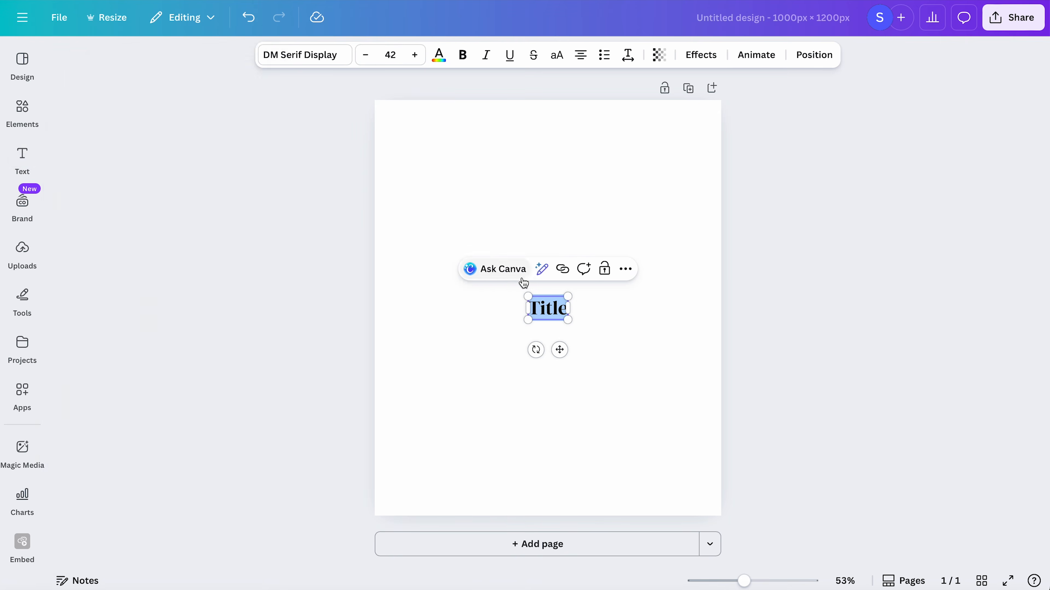
key(ctrl+v)
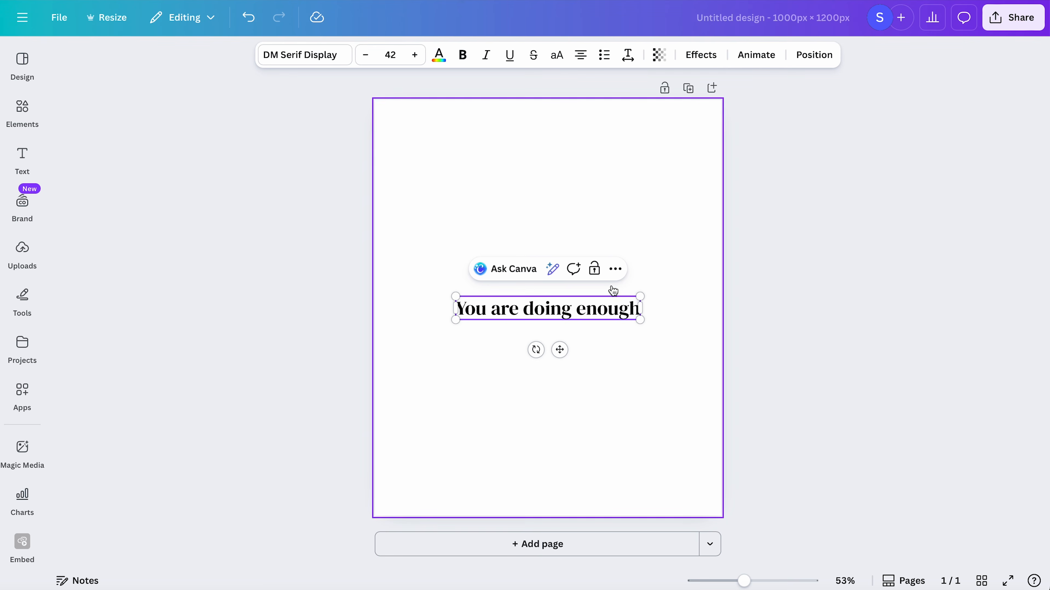
- Set the title to Baskerville Display PT at size 72 and narrow its box to about 689 px so it wraps onto two lines
click(318, 63)
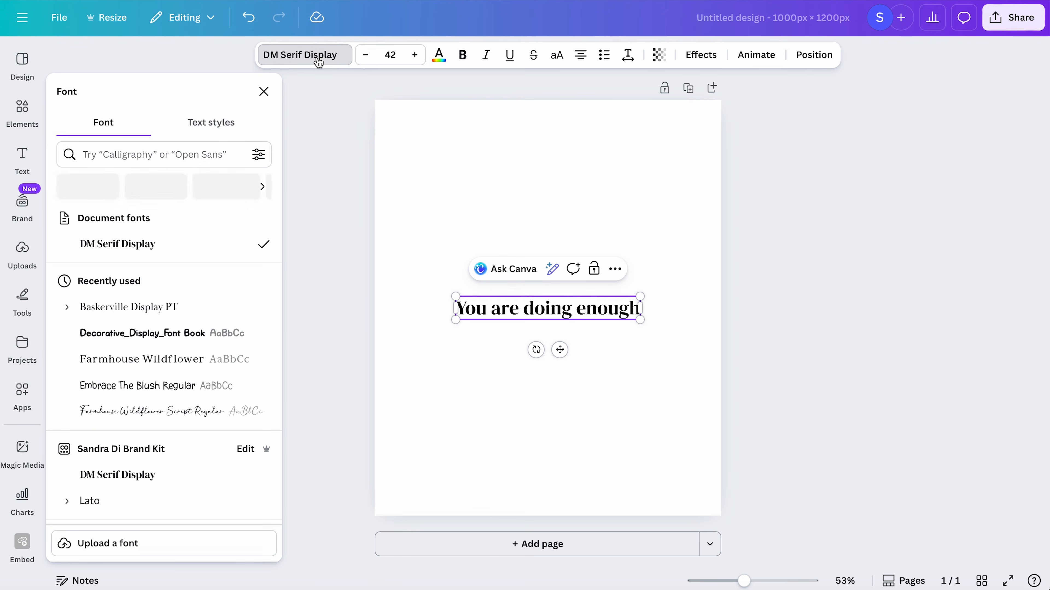
click(195, 307)
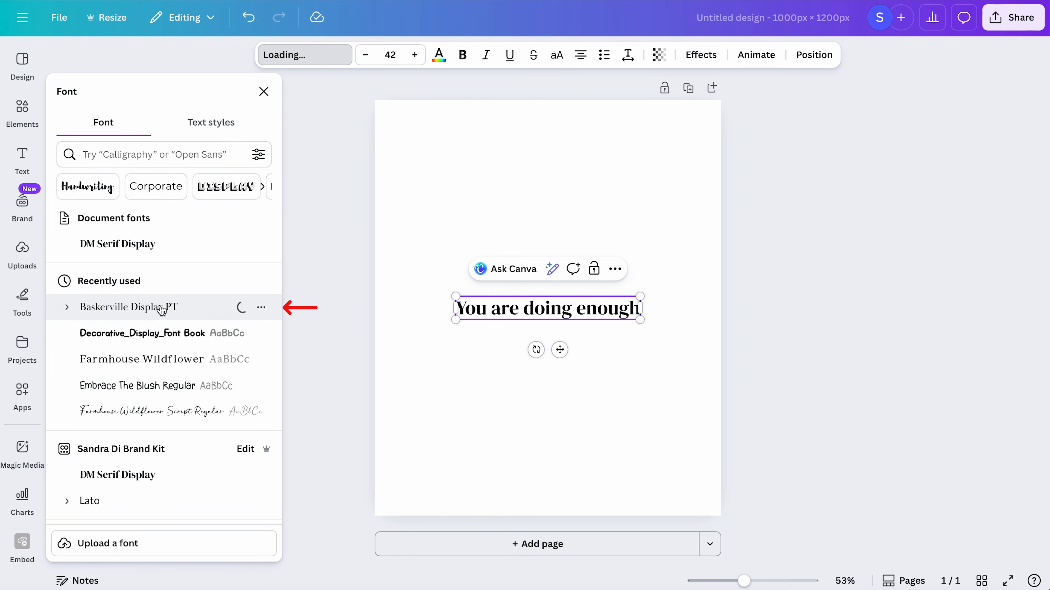
click(390, 55)
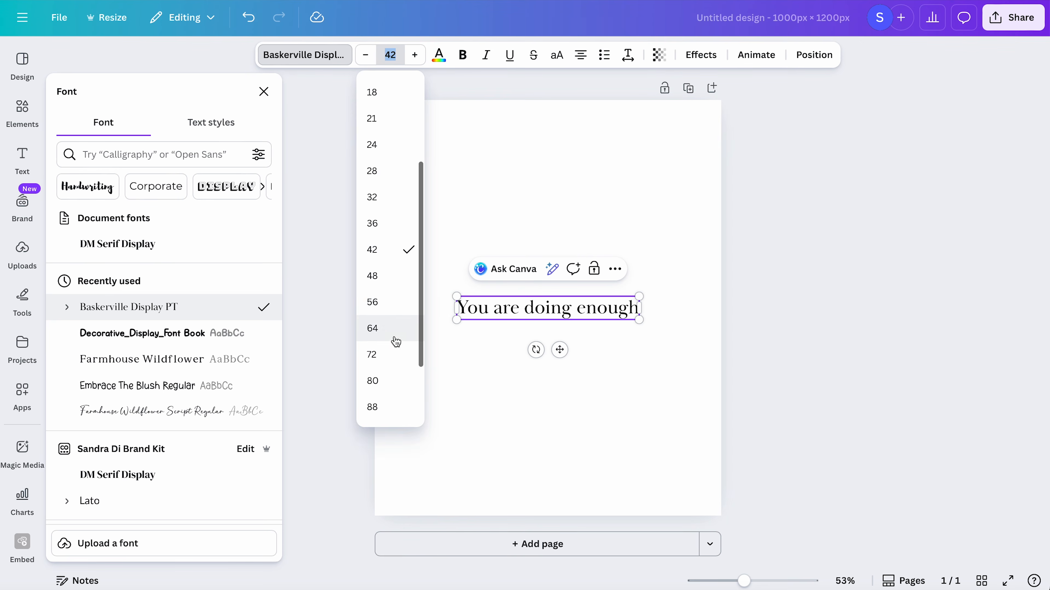
click(403, 354)
drag(707, 320, 634, 323)
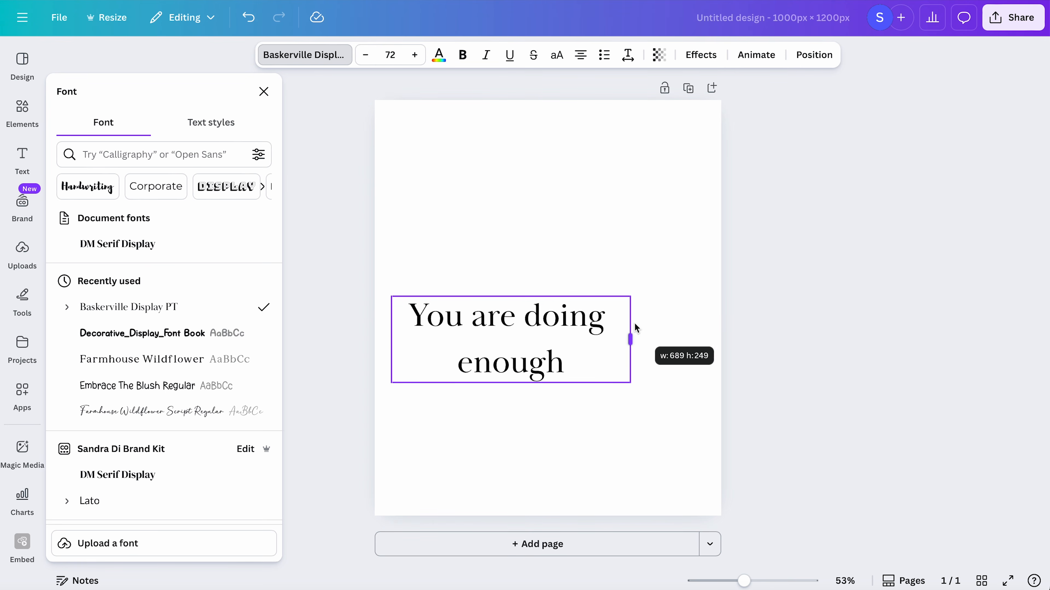
- Reduce the title's line spacing to 1 and center the text box horizontally on the page
click(628, 55)
drag(605, 159, 590, 164)
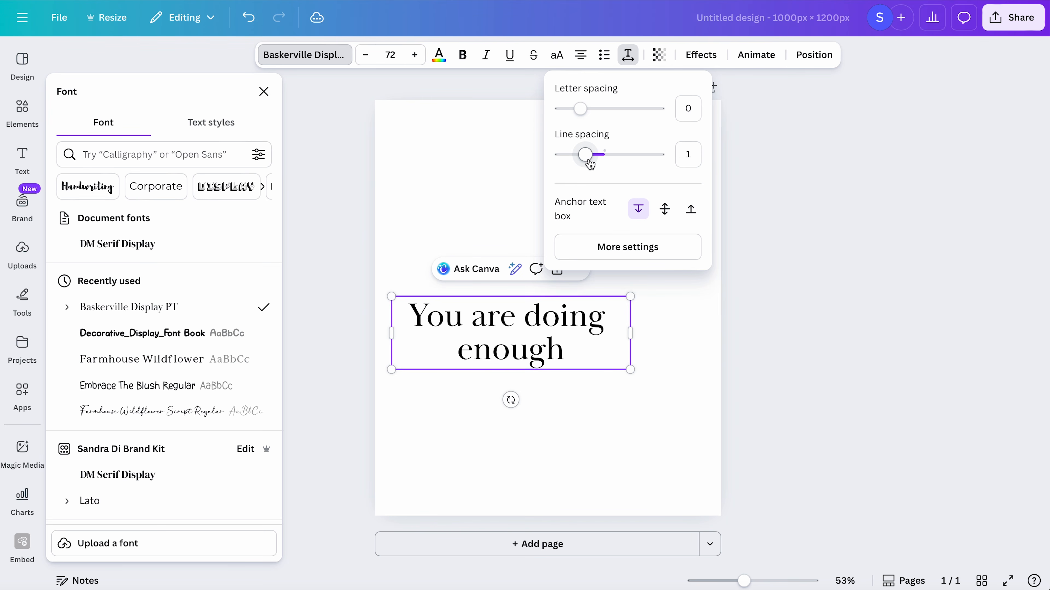
click(546, 319)
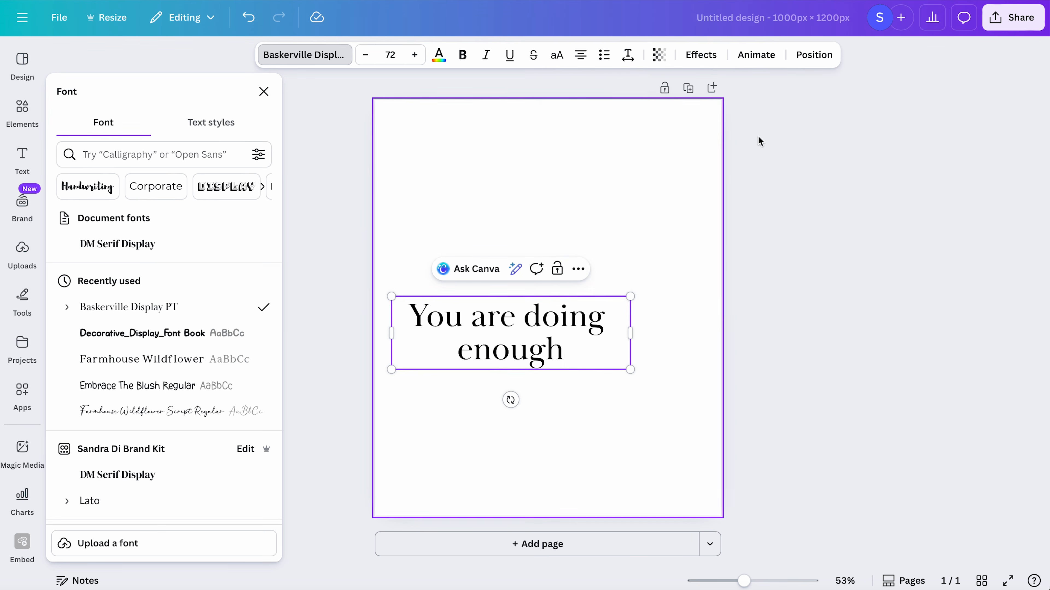
click(814, 55)
click(215, 286)
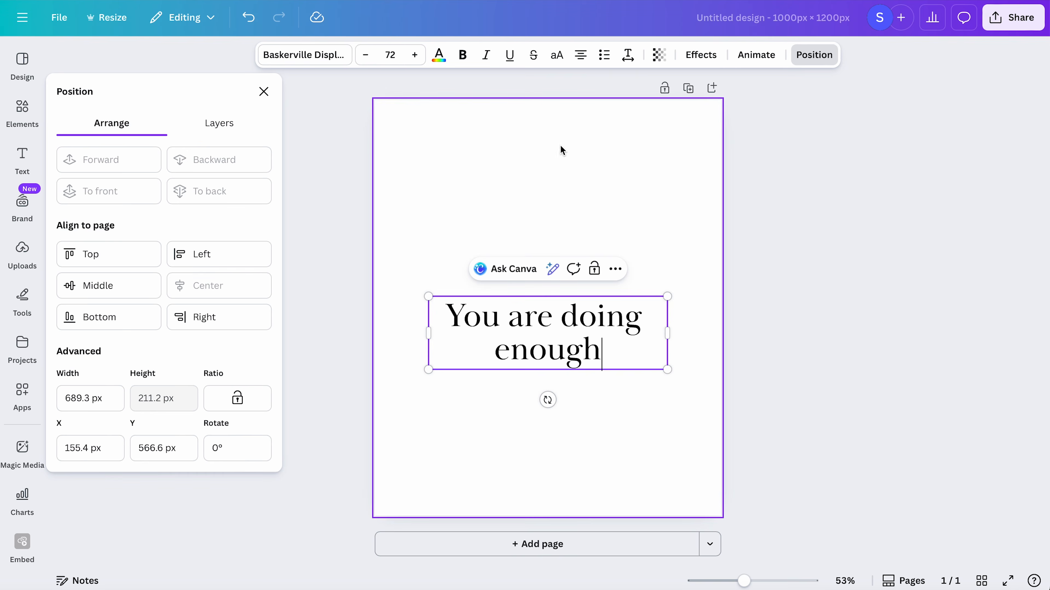
- Search the elements for "shapes" and place an arch behind the text, enlarged to cover most of the page
click(22, 115)
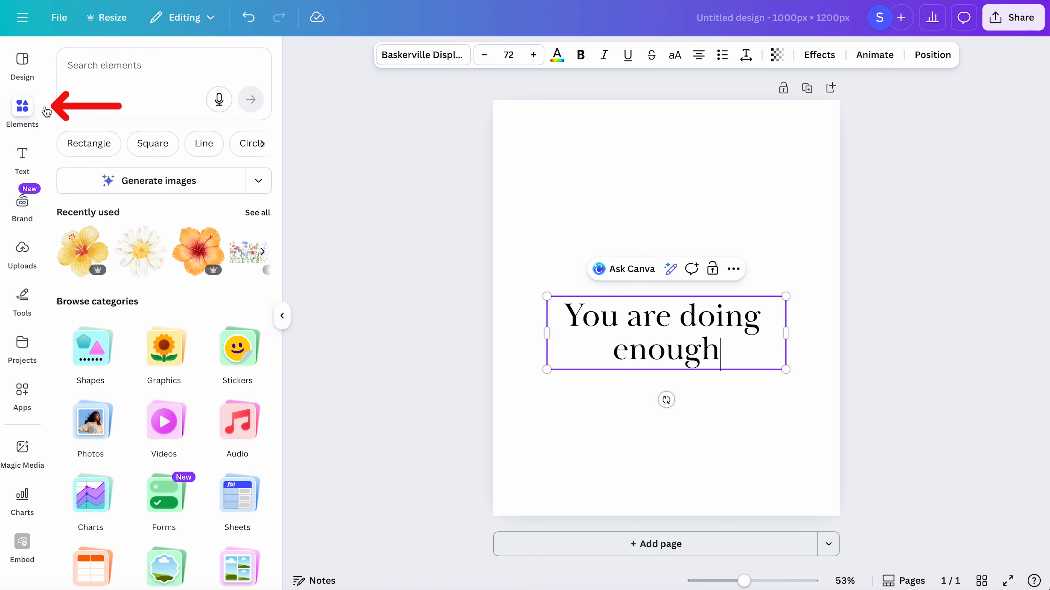
text(shapes)
key(Return)
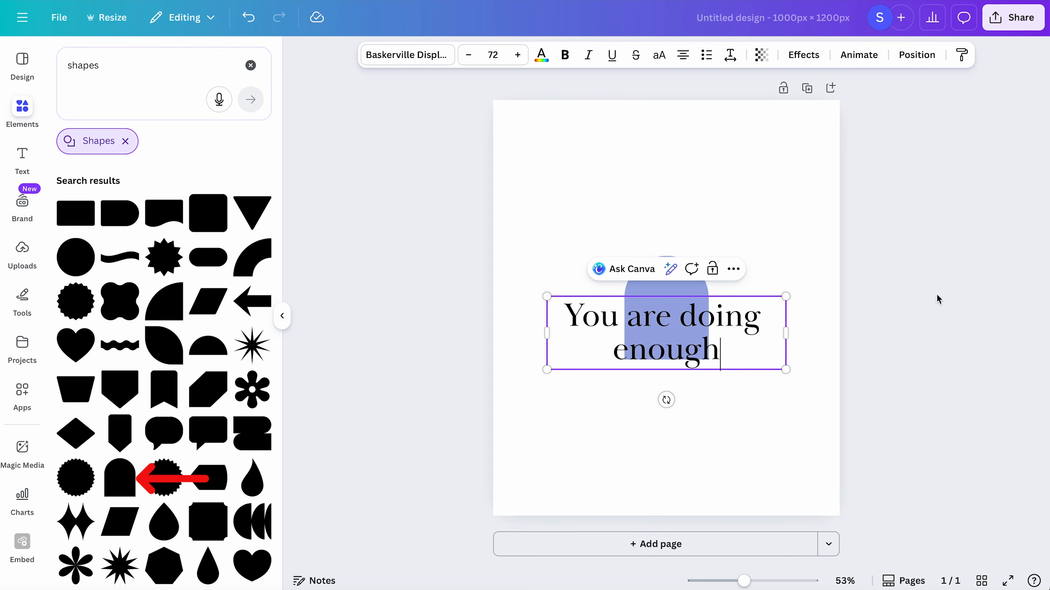
click(747, 221)
drag(677, 284, 572, 144)
drag(612, 235, 803, 481)
- Center the arch horizontally on the page and fill it with the beige from the brand color palette
click(968, 60)
click(250, 250)
click(386, 58)
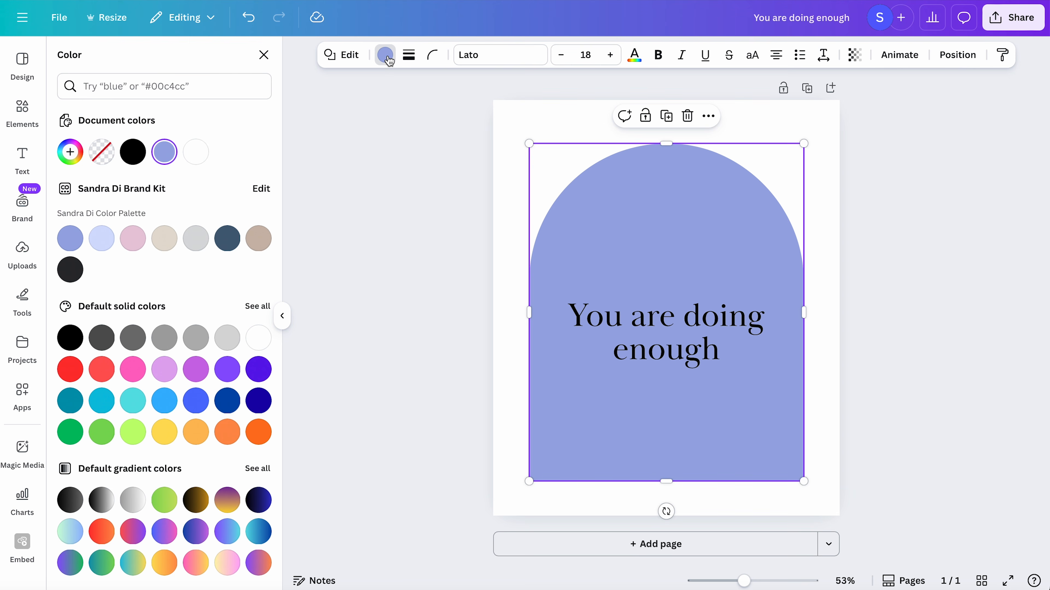
click(164, 239)
- Search the elements for "leaf" and browse all matching graphics
click(128, 68)
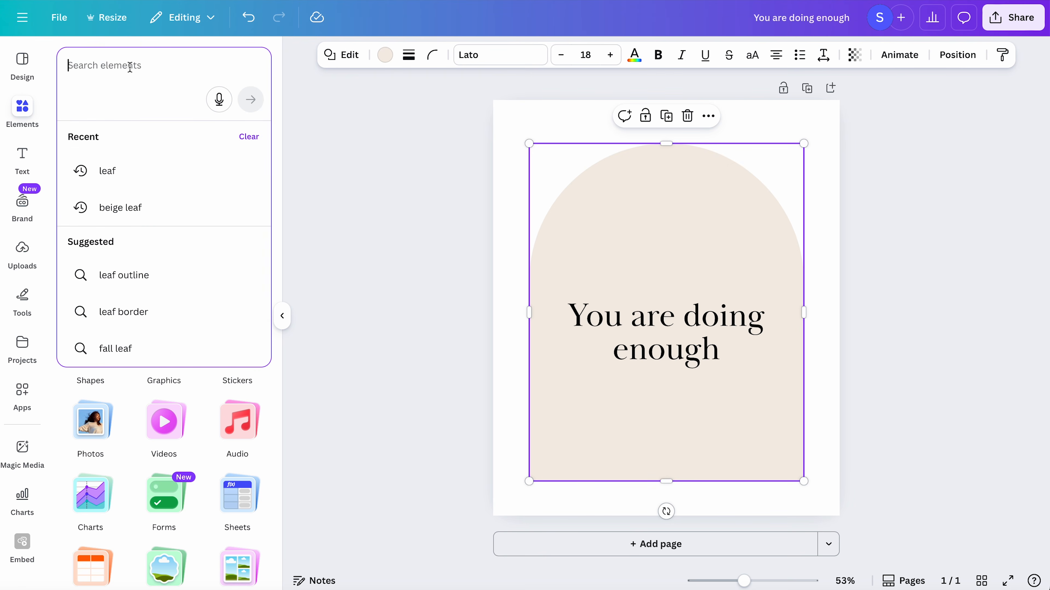
text(leaf)
key(Return)
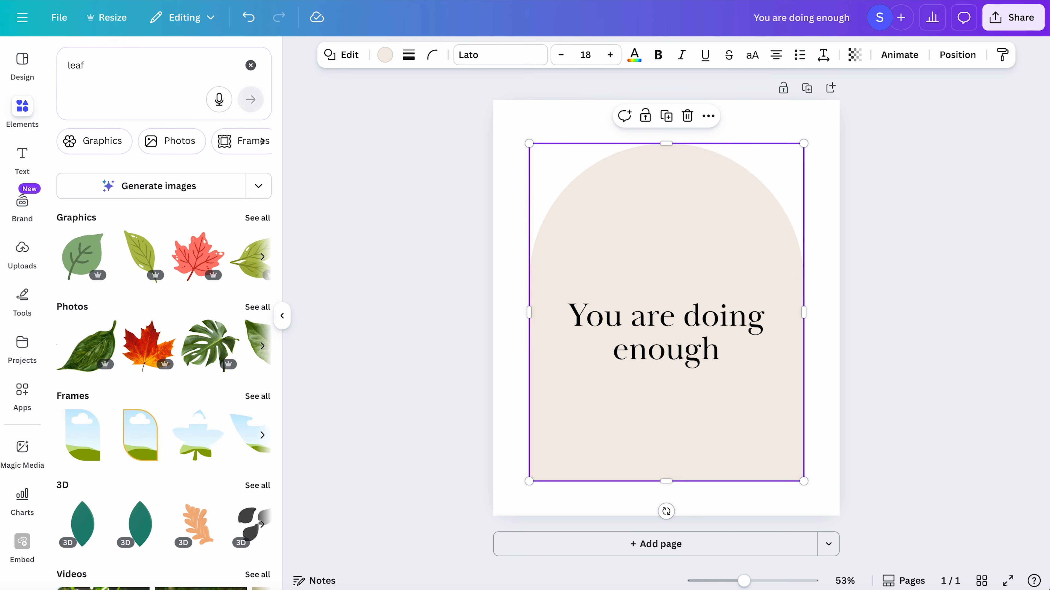
click(259, 223)
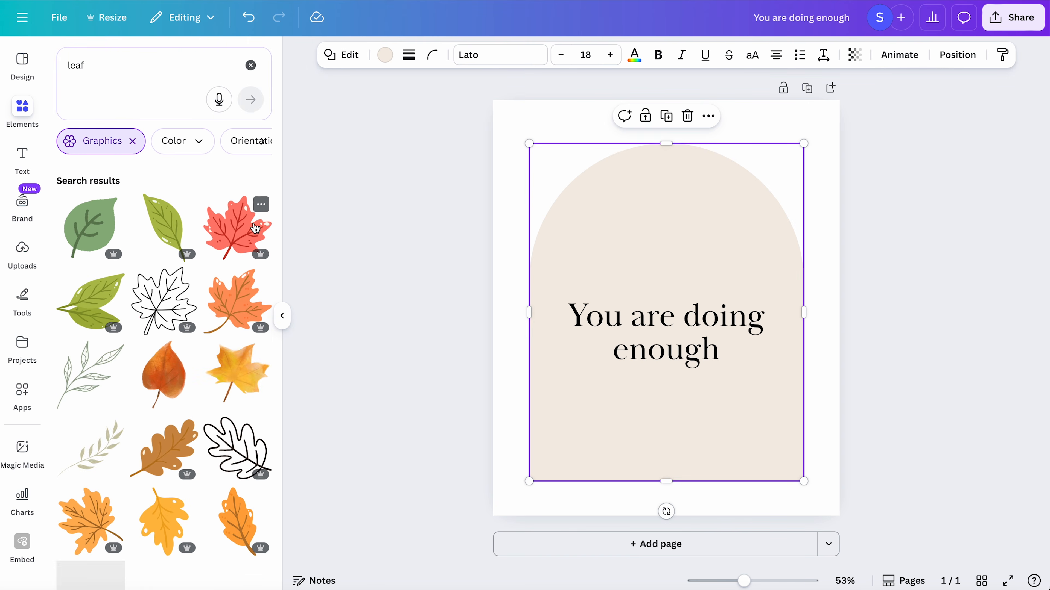
mouse_move(184, 261)
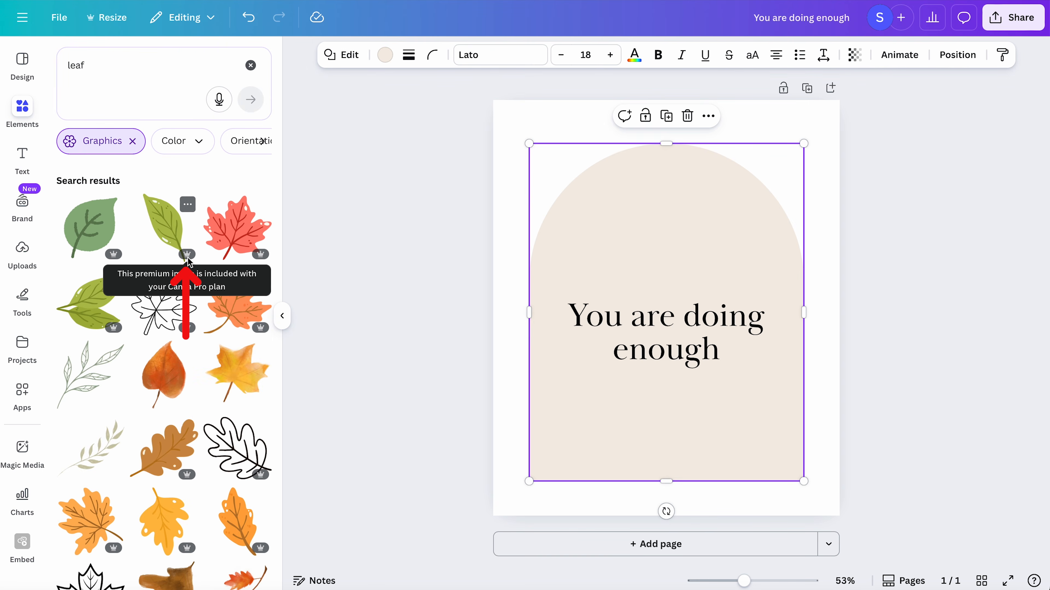
scroll(226, 385, down, 2)
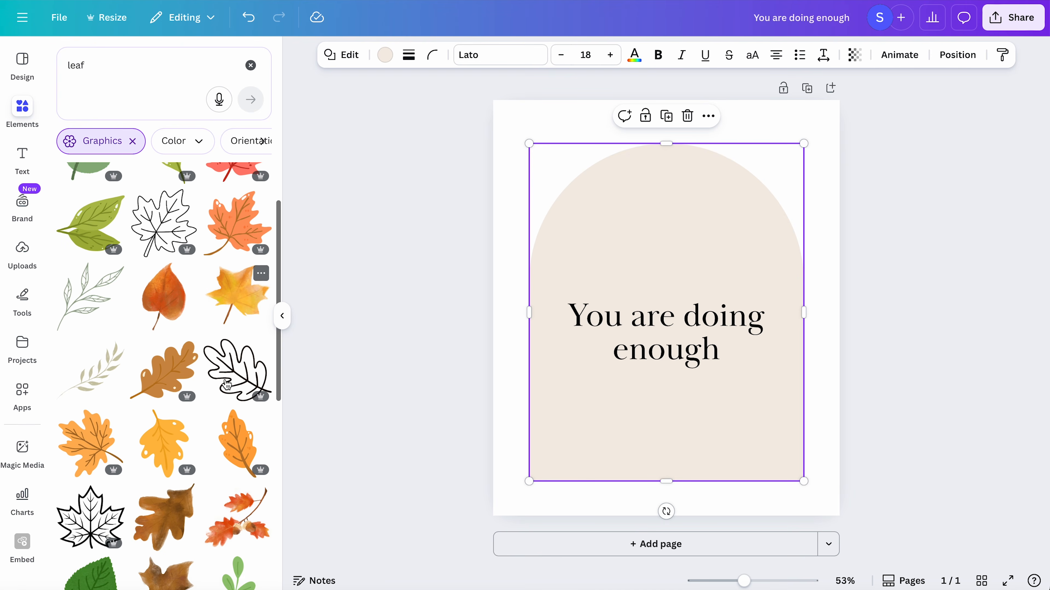
- Refine the search to "beige leaf", insert the first branch graphic and place it, tilted upright, above the text over the arch
click(70, 66)
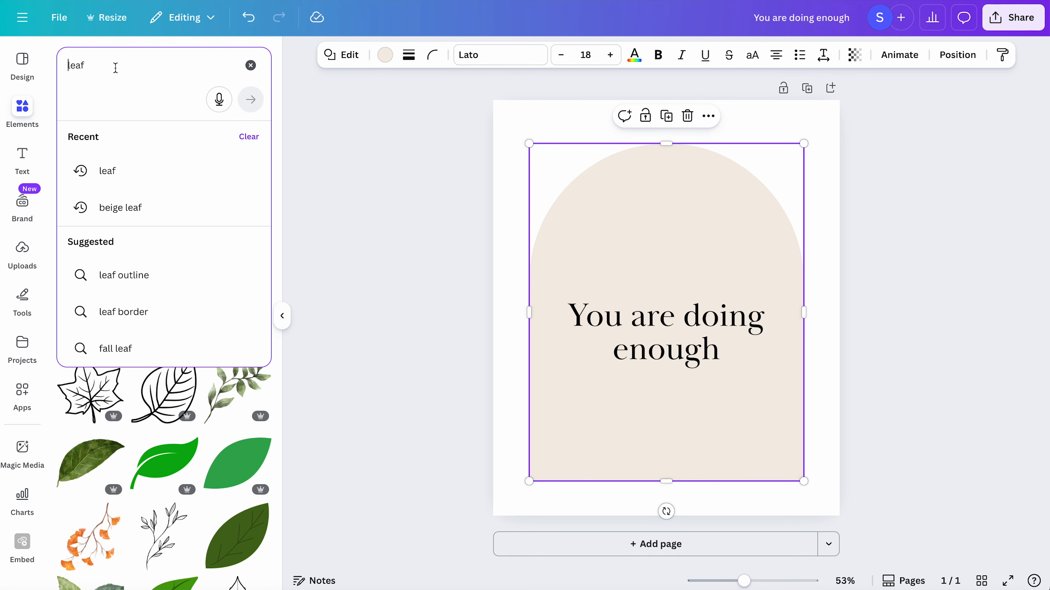
text(beige)
key(Return)
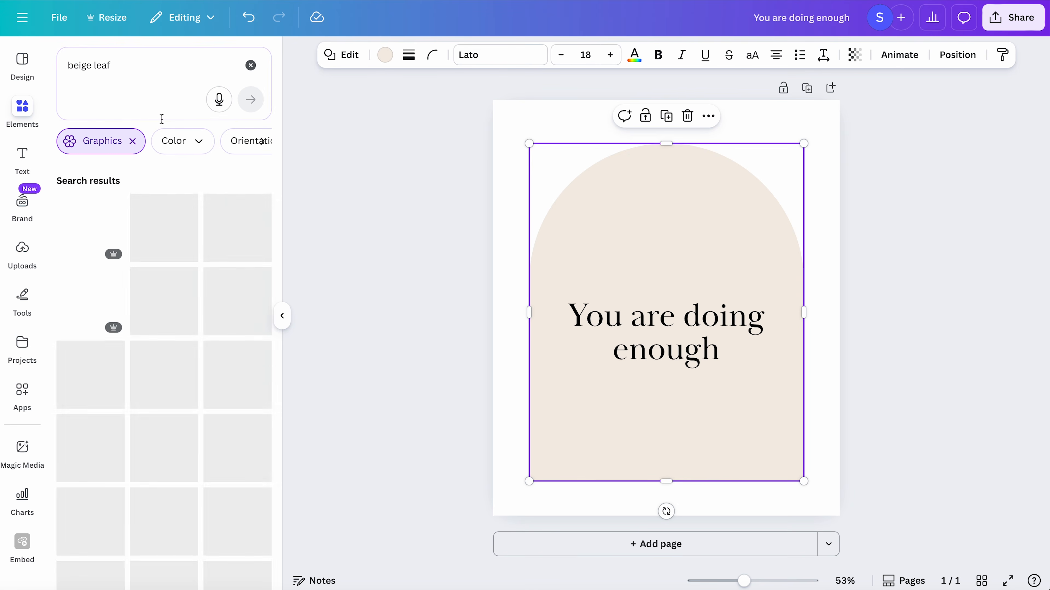
click(78, 240)
drag(666, 409, 729, 422)
drag(672, 266, 696, 164)
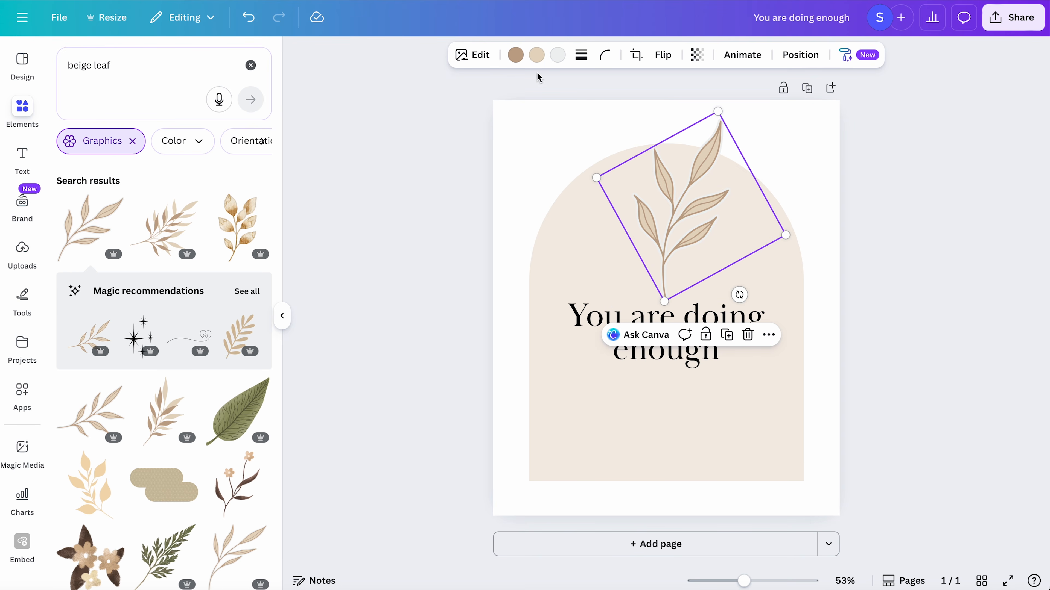
- Recolor the leaf's brown outline black and move the text down so it sits clear of the leaf
click(515, 55)
click(99, 147)
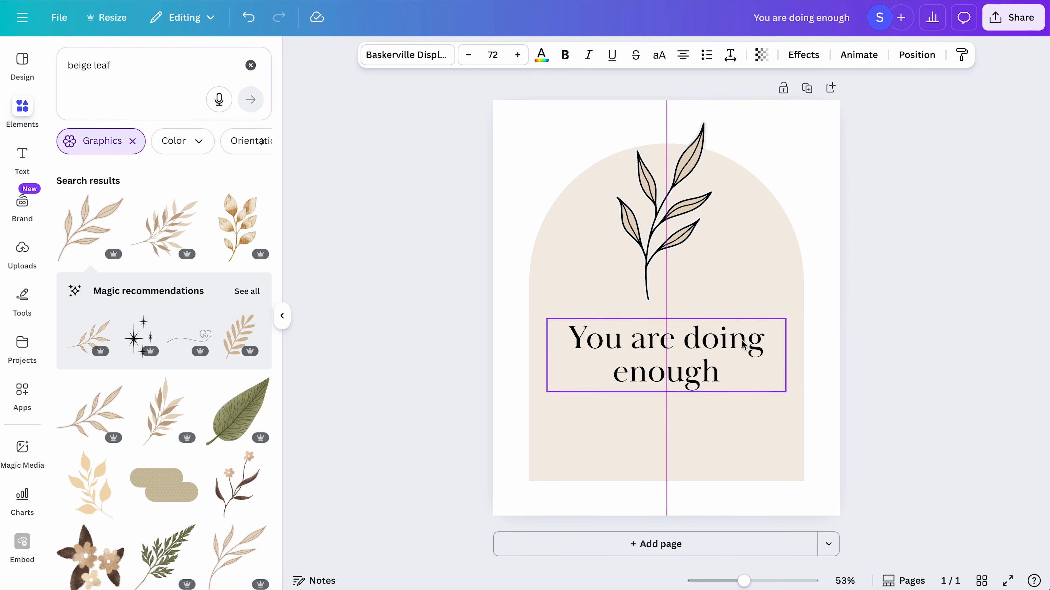
drag(665, 352, 665, 355)
click(696, 192)
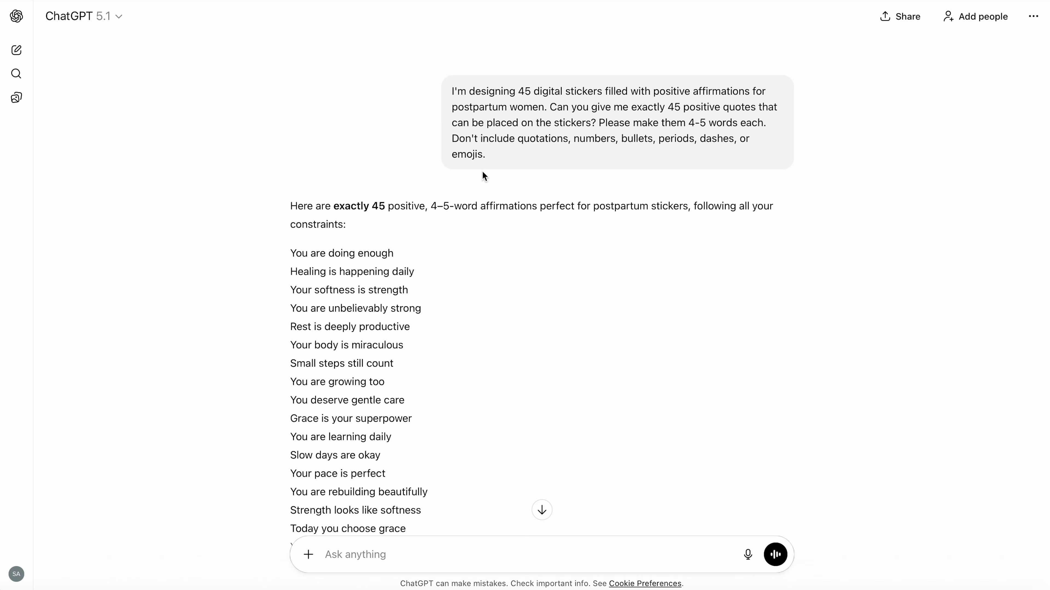
- Select the ChatGPT affirmations starting at "Healing is happening daily", and search the apps in Canva for "bulk create"
mouse_move(291, 271)
mouse_down()
mouse_move(447, 585)
mouse_move(411, 374)
mouse_up()
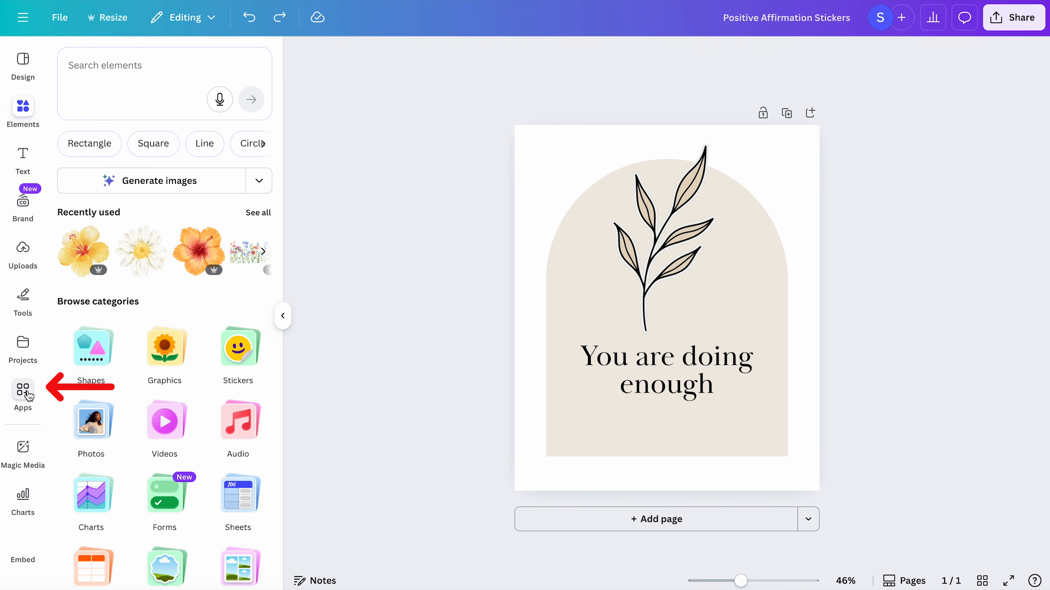
click(22, 389)
click(128, 72)
text(bulk)
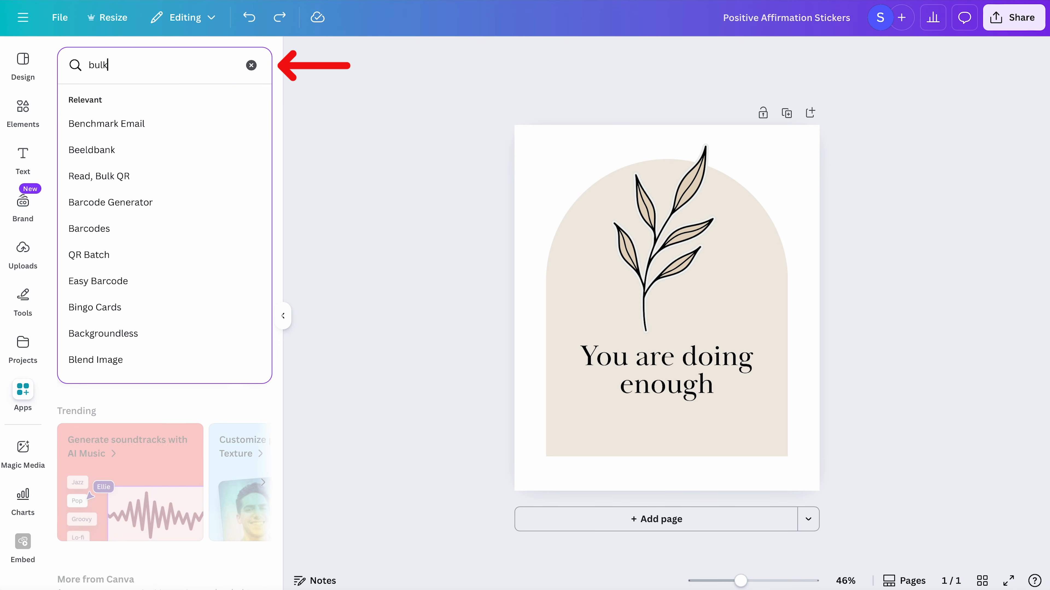
text( create)
key(Return)
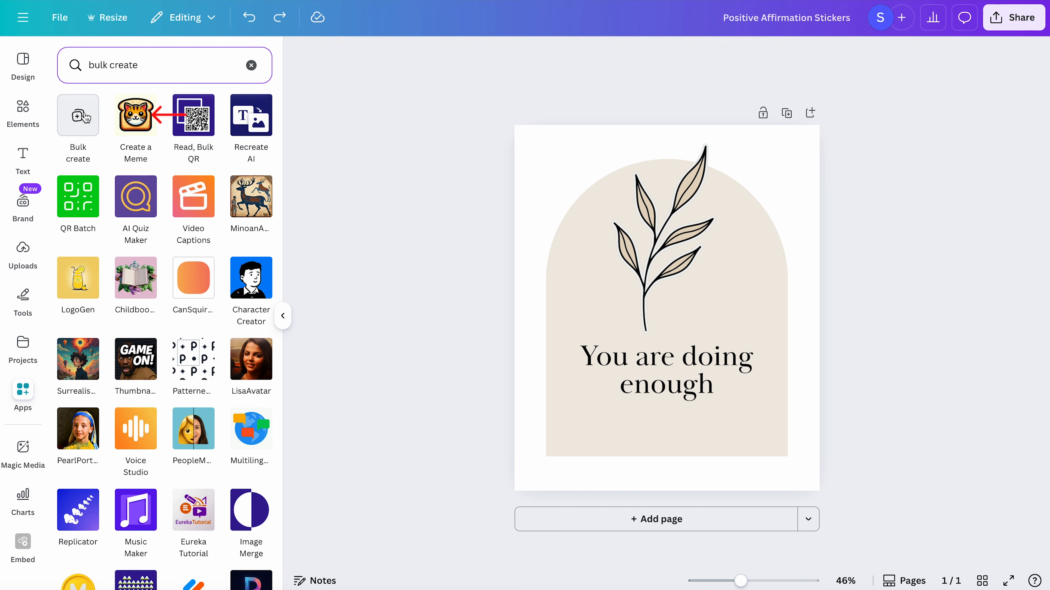
- Start Bulk create with manually entered data, clear the table, paste the copied affirmations into the first column and title it "affirmations"
click(81, 114)
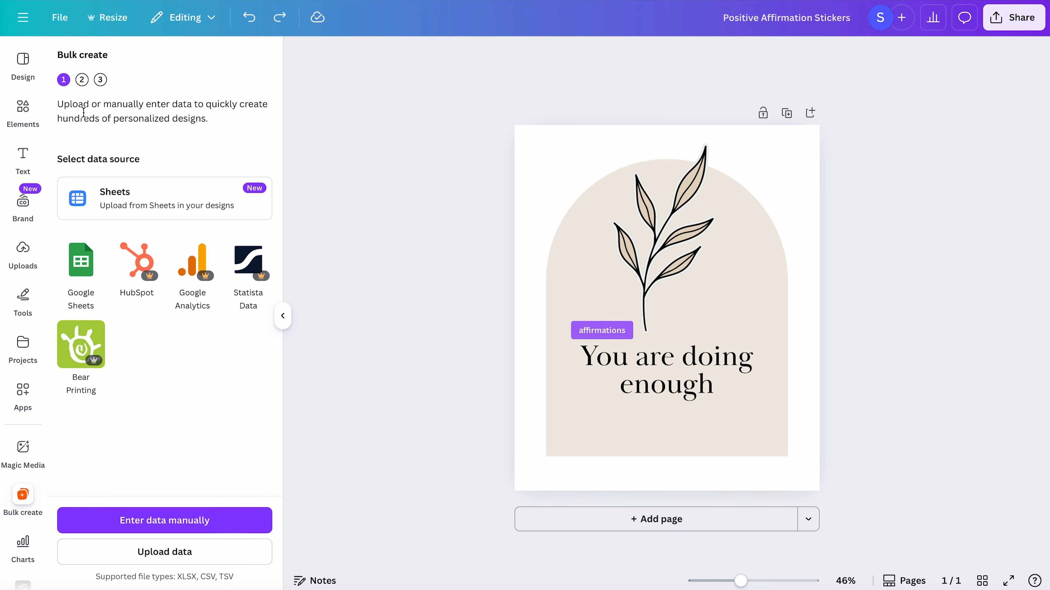
click(196, 521)
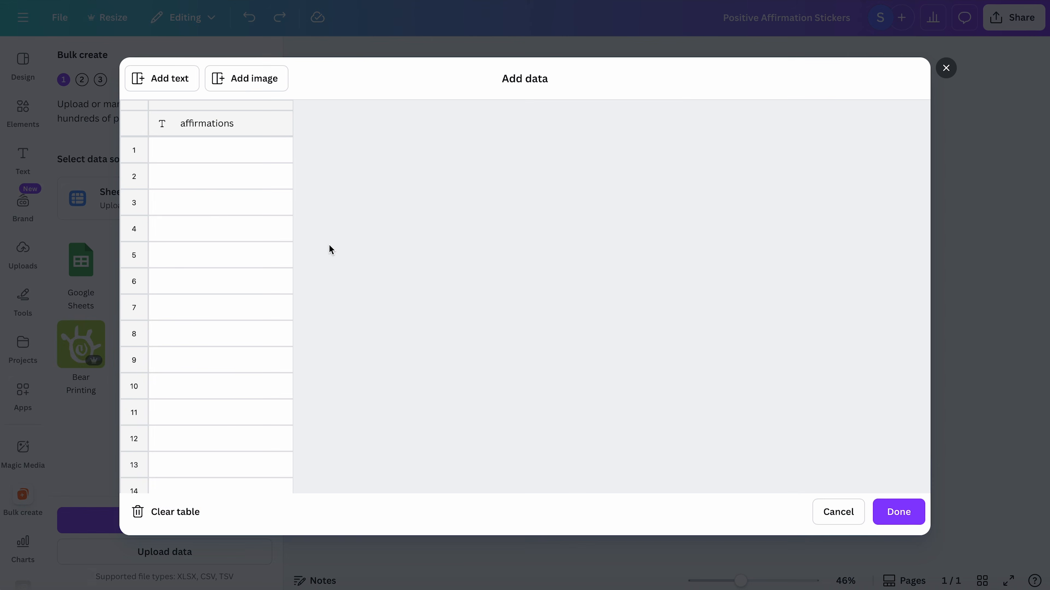
click(187, 515)
click(208, 158)
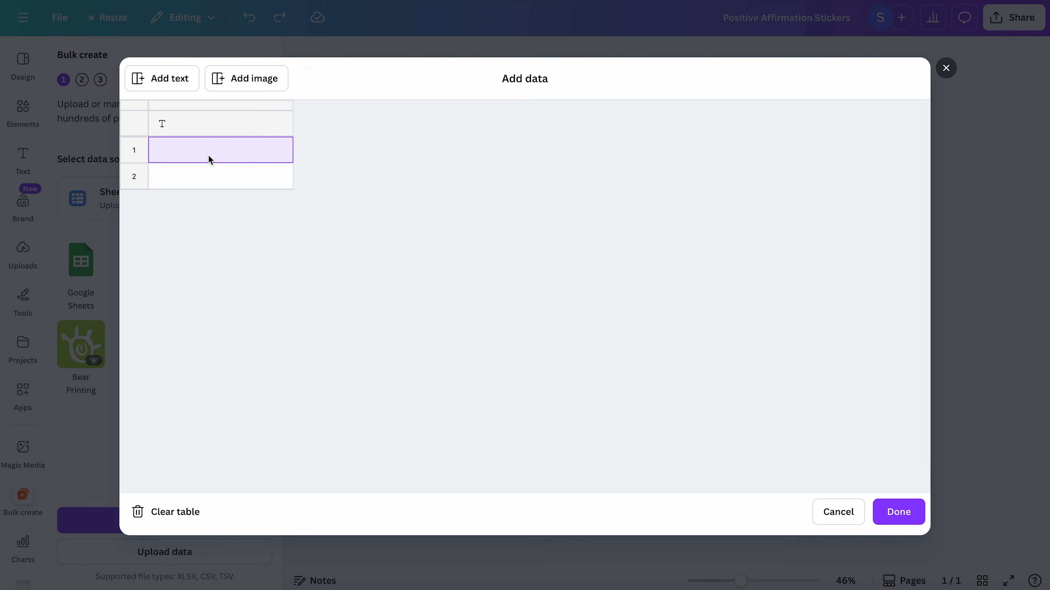
key(ctrl+v)
click(215, 126)
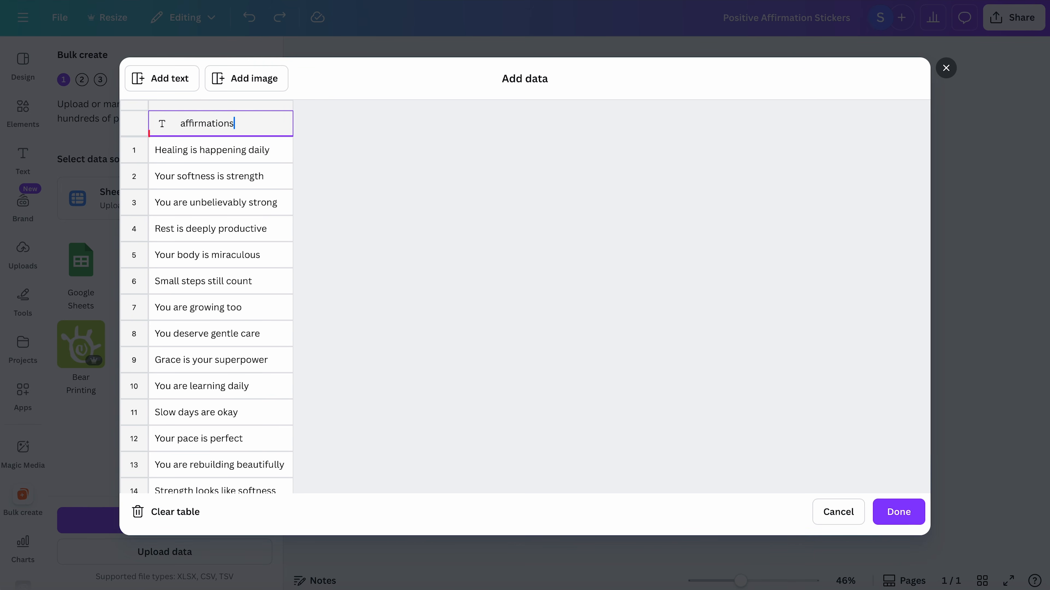
click(907, 501)
- Connect the "You are doing enough" text to the affirmations data field
right_click(703, 358)
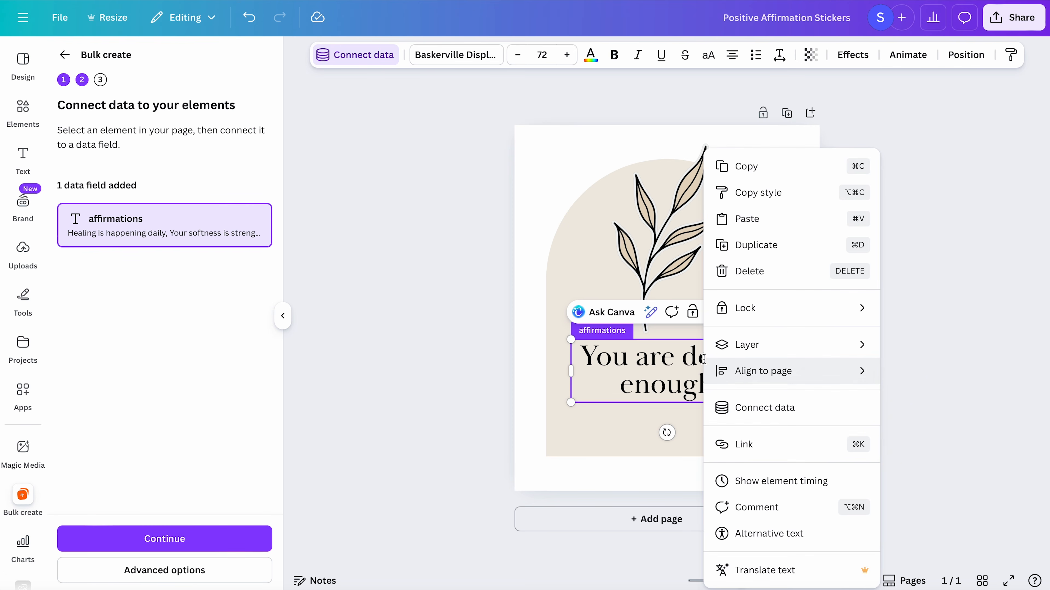
click(780, 410)
click(787, 450)
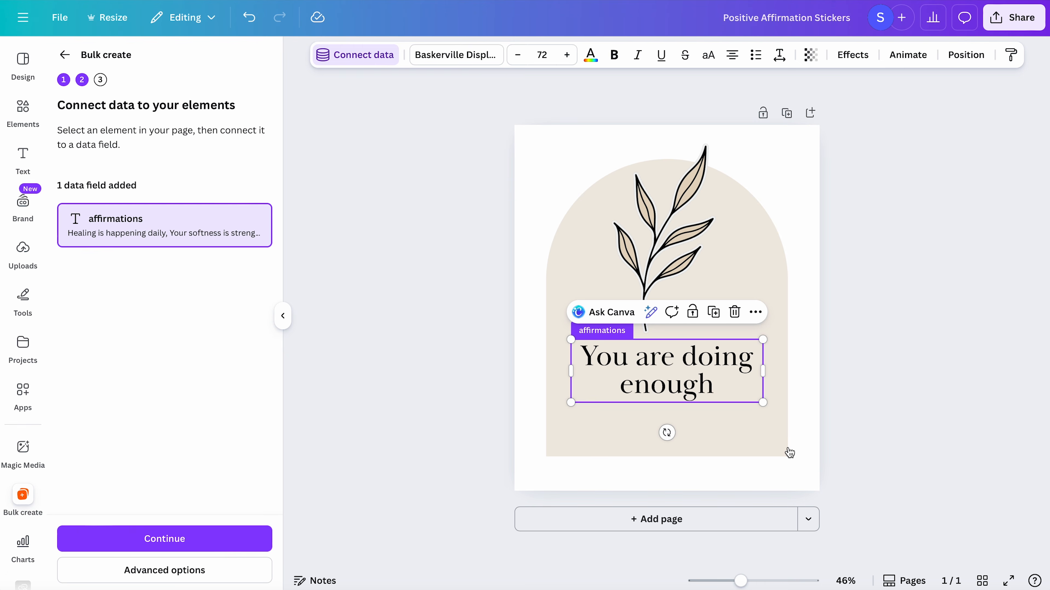
- Continue to applying the data with all affirmations selected, create the 44 designs and open the resulting design
click(233, 543)
scroll(199, 400, down, 10)
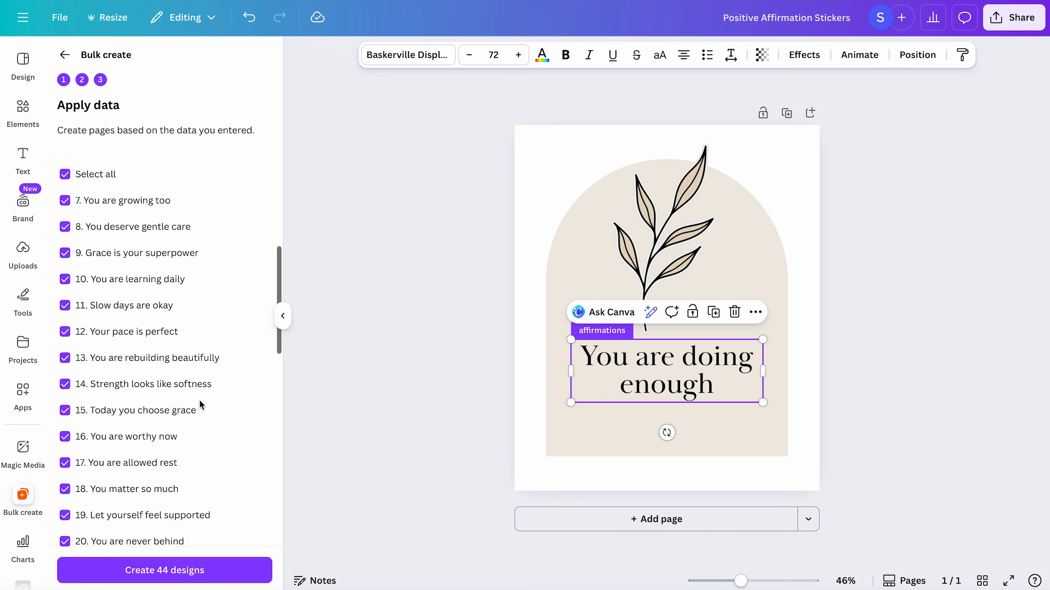
scroll(199, 400, down, 10)
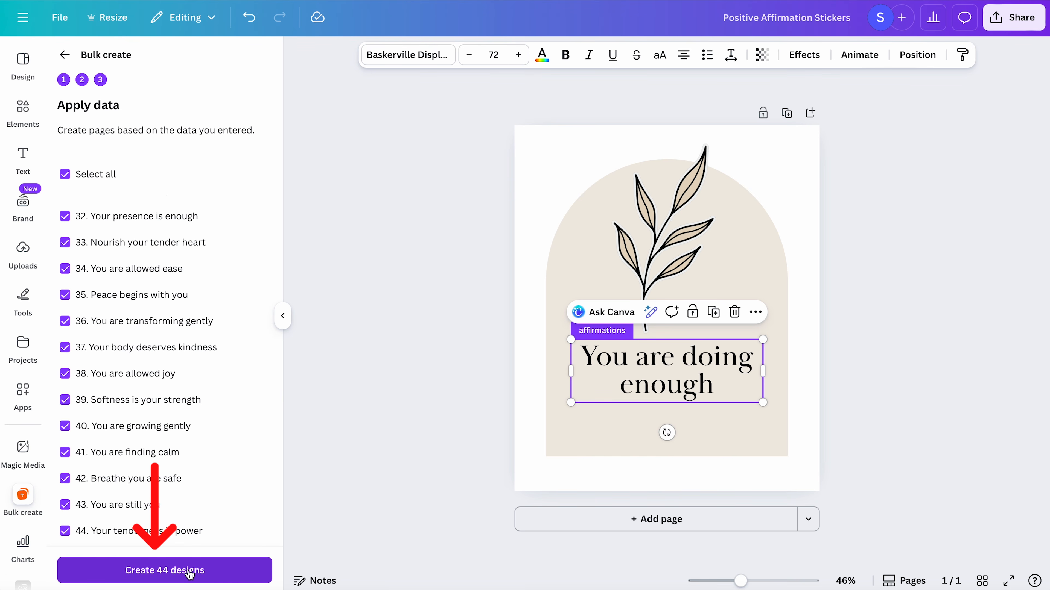
click(199, 572)
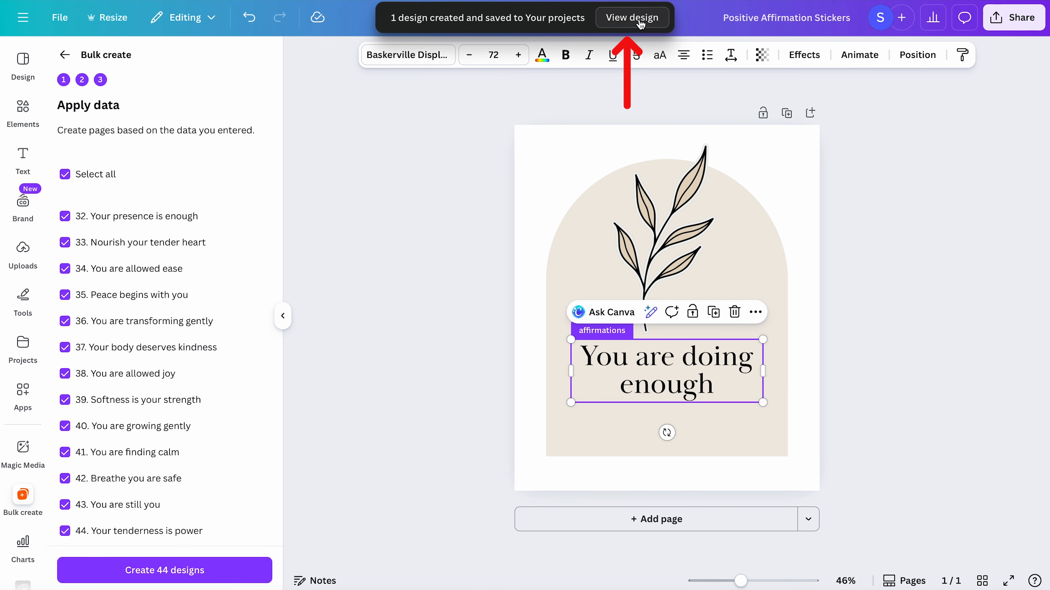
click(632, 17)
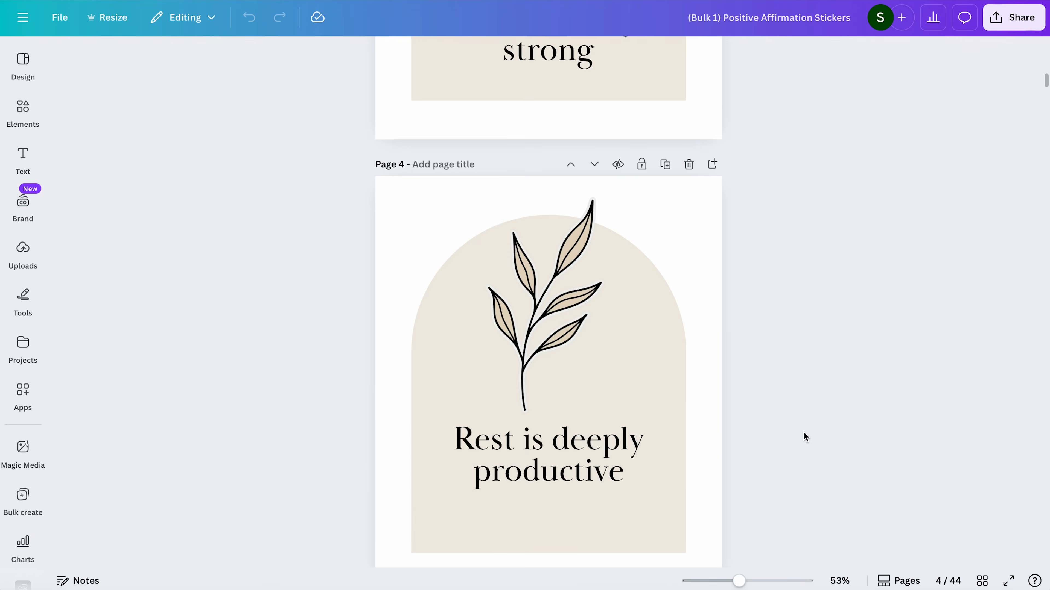
- Review the pages in grid view, narrow page 16's text box to about 542 px so it breaks after "You are", and centre it horizontally
scroll(802, 431, down, 20)
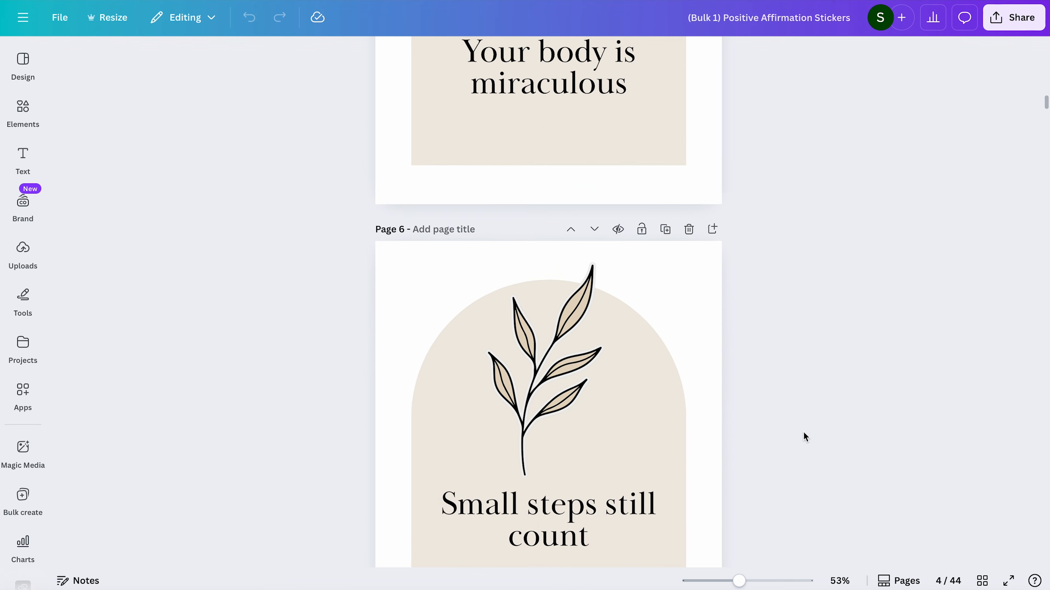
scroll(829, 437, down, 2)
click(982, 581)
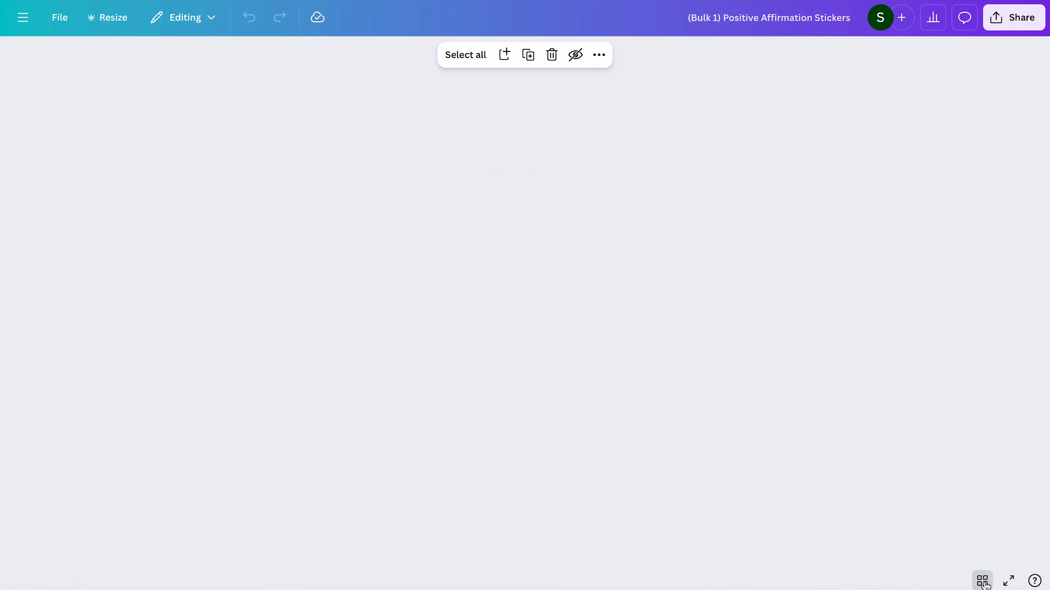
scroll(1025, 283, down, 6)
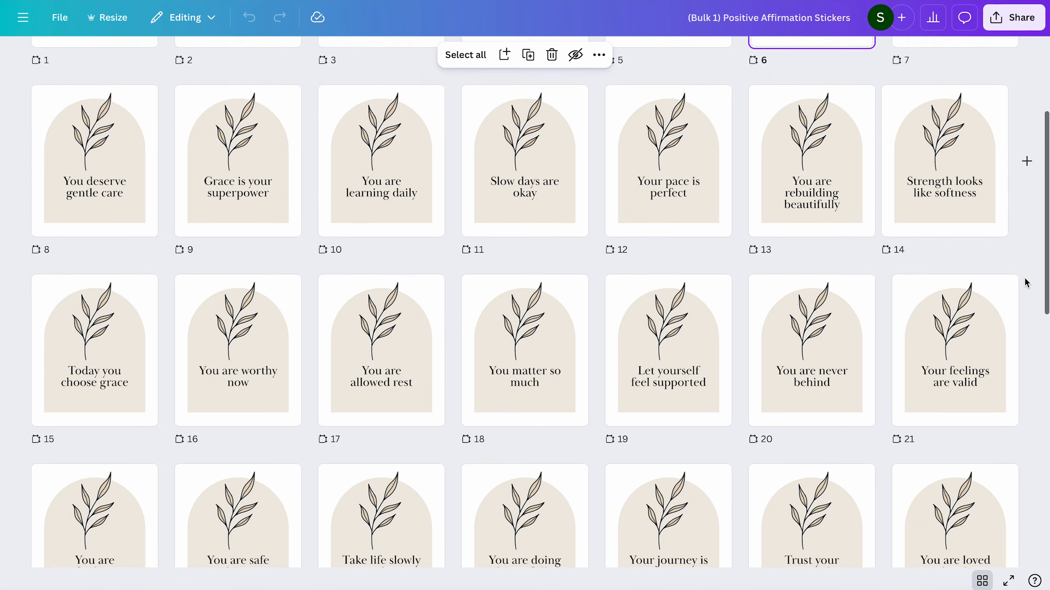
scroll(1025, 283, down, 4)
scroll(1025, 283, up, 1)
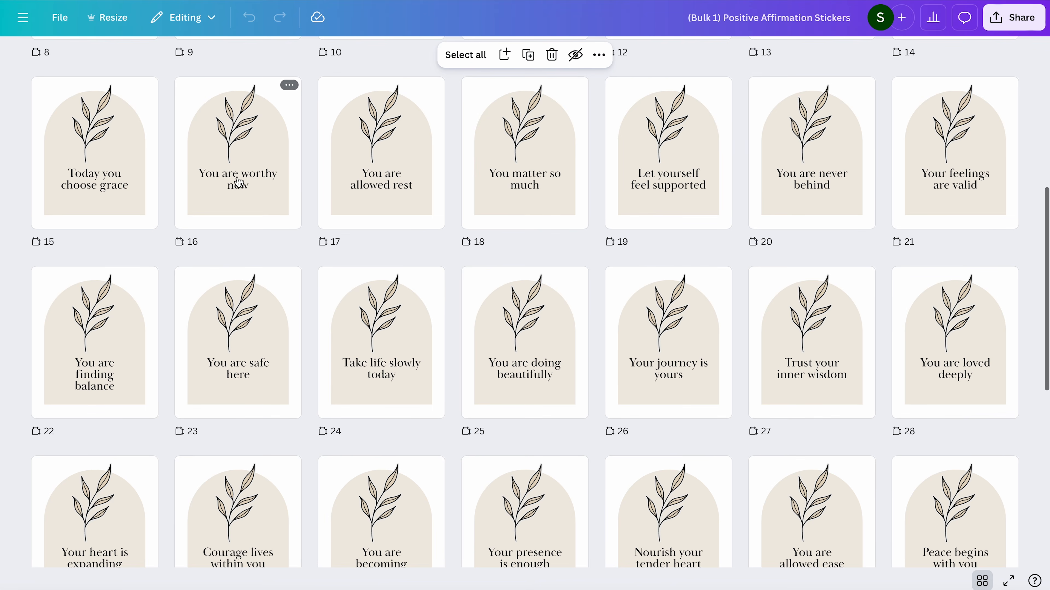
click(251, 190)
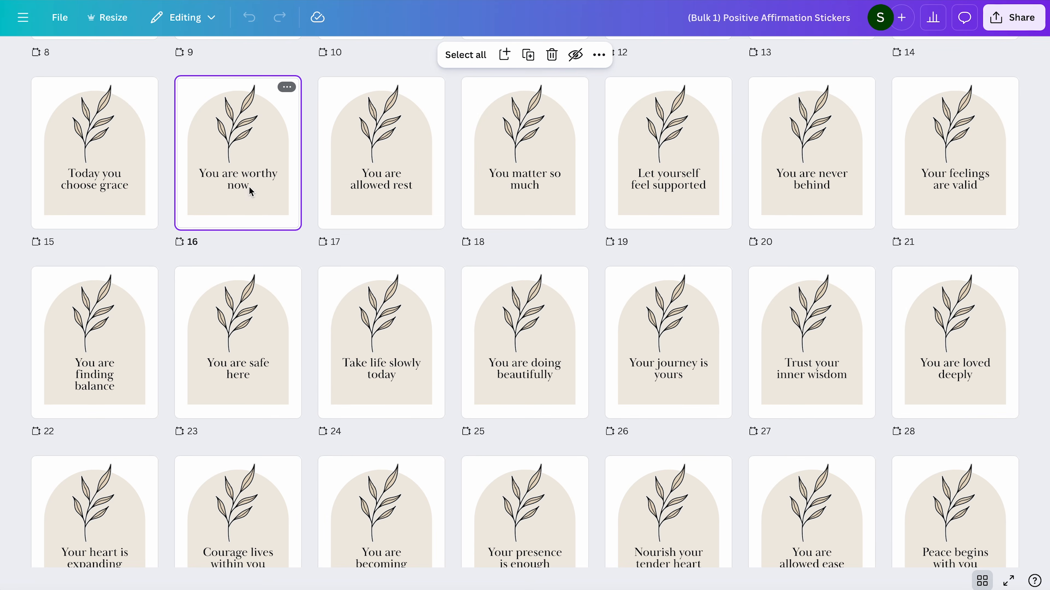
double_click(250, 191)
click(500, 349)
drag(660, 372, 629, 376)
click(798, 55)
click(201, 282)
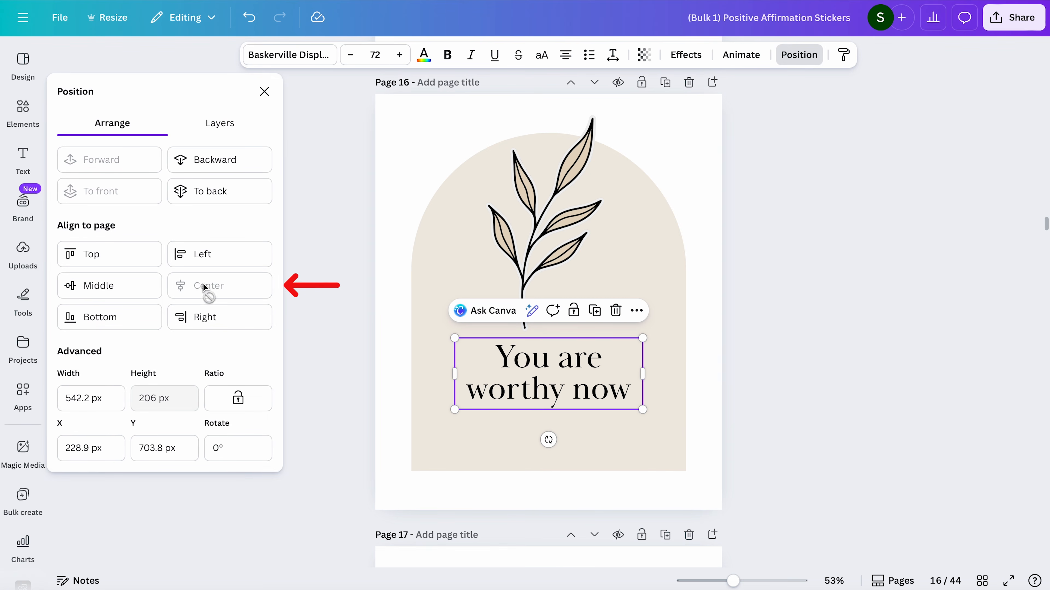
- On page 23, narrow the text box to about 467 px so "safe here" sits on the second line, and centre it horizontally on the page
click(982, 581)
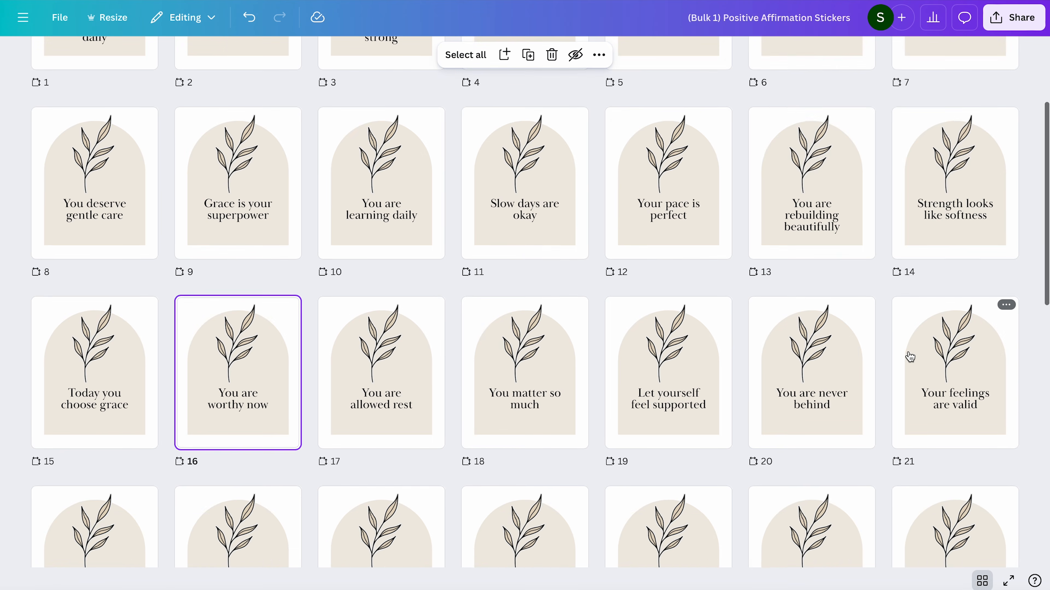
scroll(909, 356, down, 8)
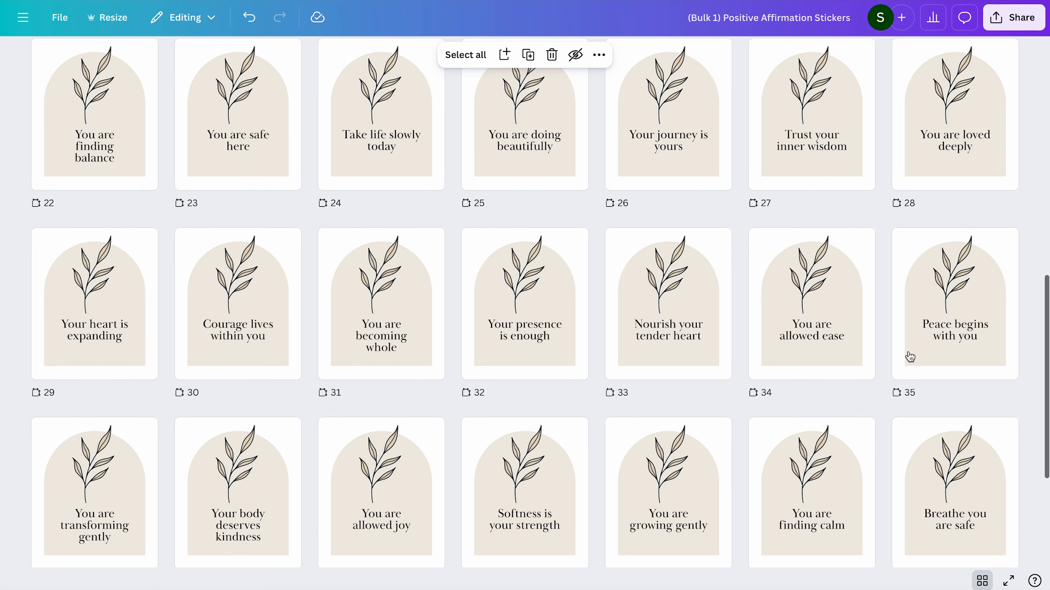
double_click(244, 162)
click(531, 378)
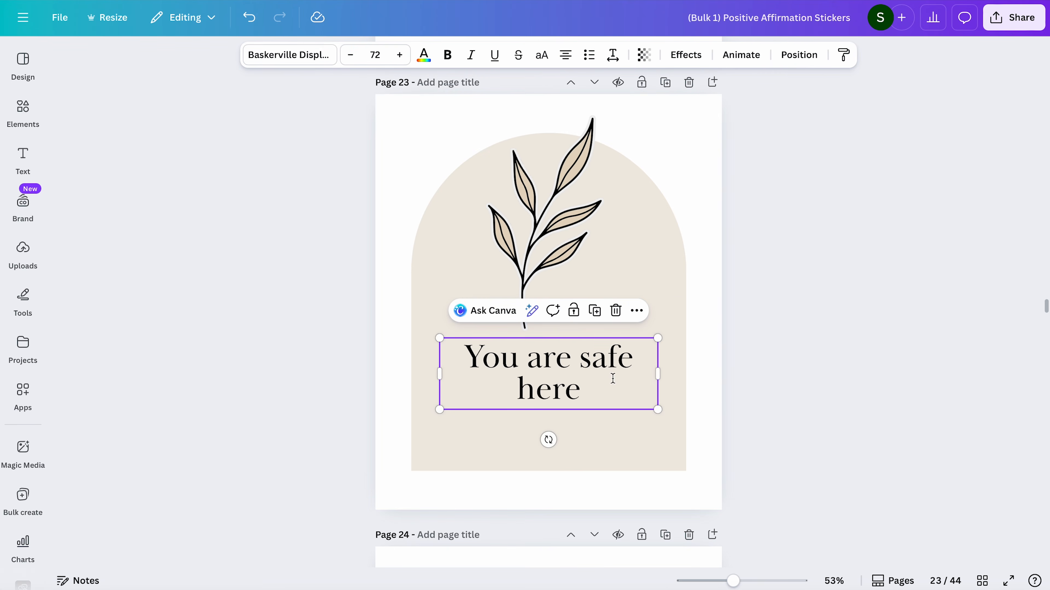
drag(658, 373, 604, 383)
click(799, 55)
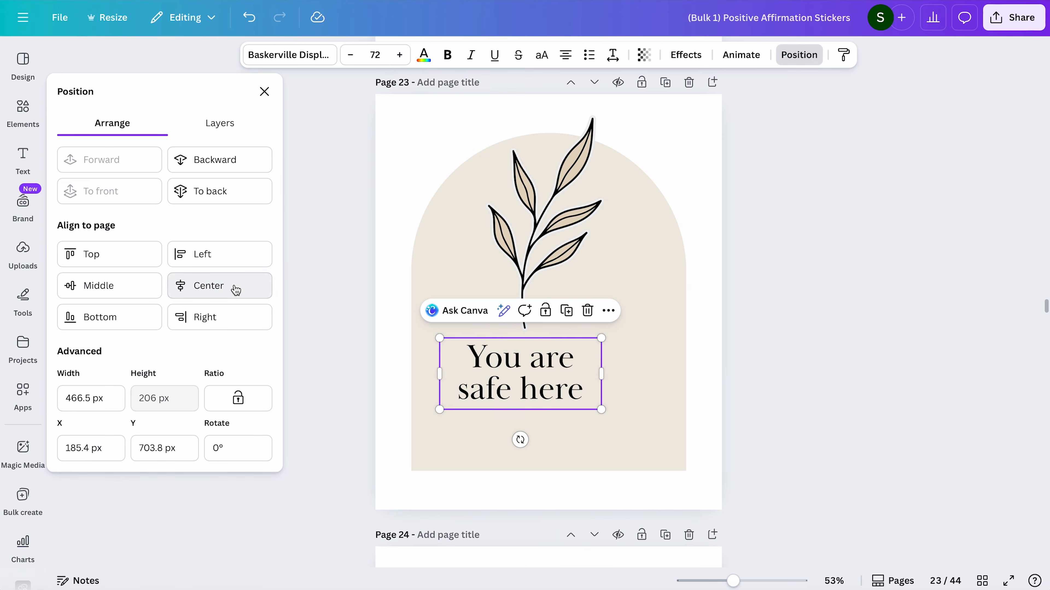
click(219, 285)
- Download pages 1–45 of the Positive Affirmation Stickers design as PNG files
click(982, 583)
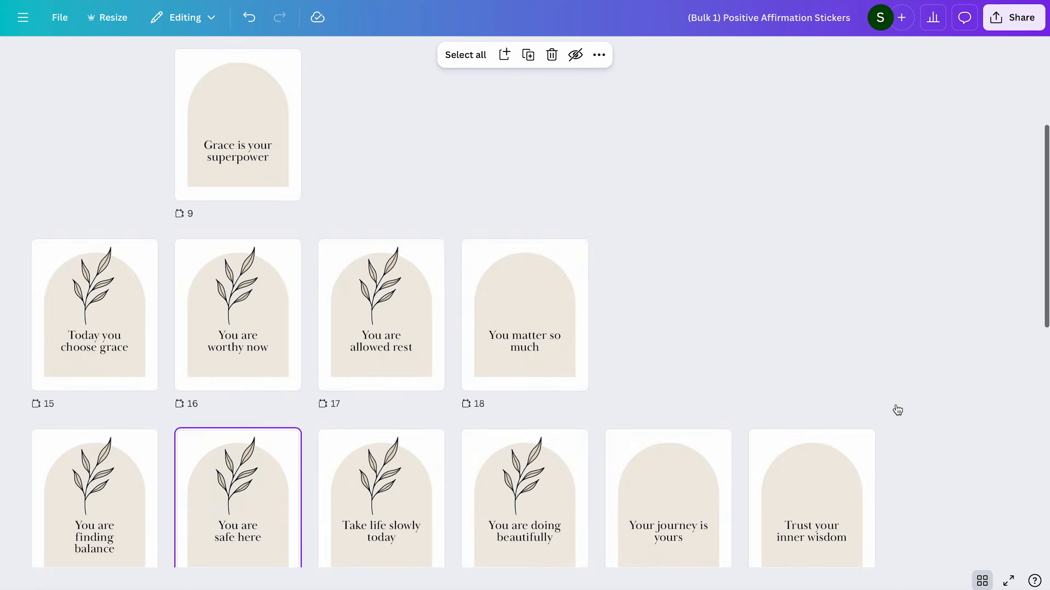
scroll(896, 408, down, 2)
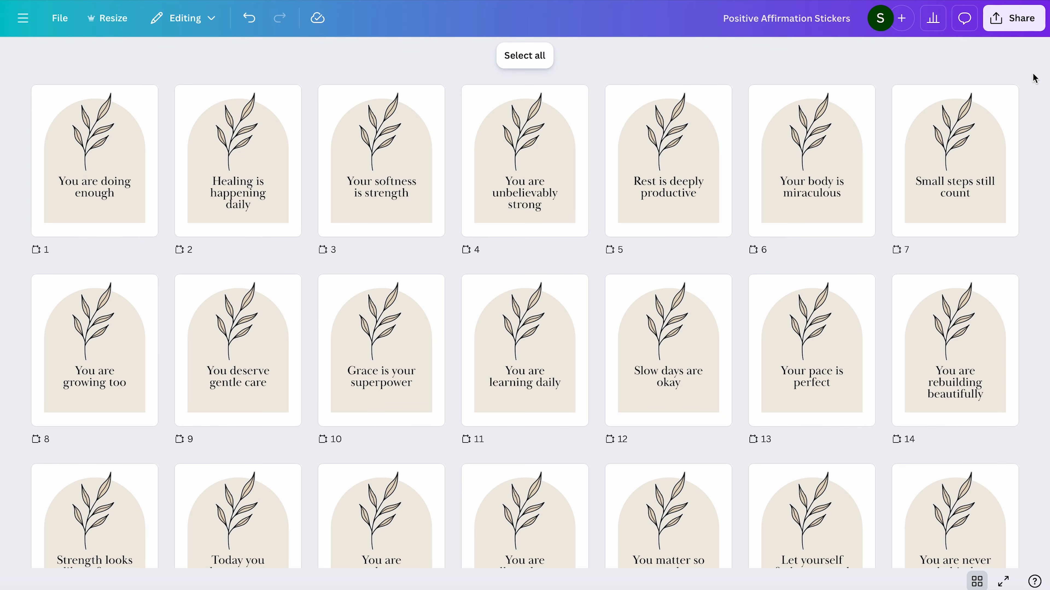
click(1014, 19)
click(813, 289)
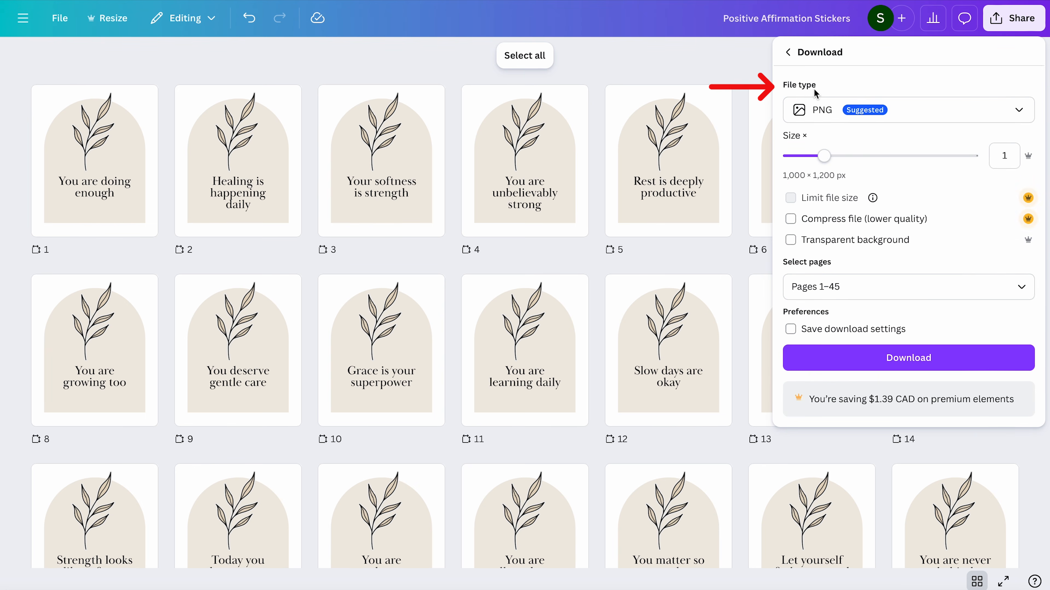
click(907, 358)
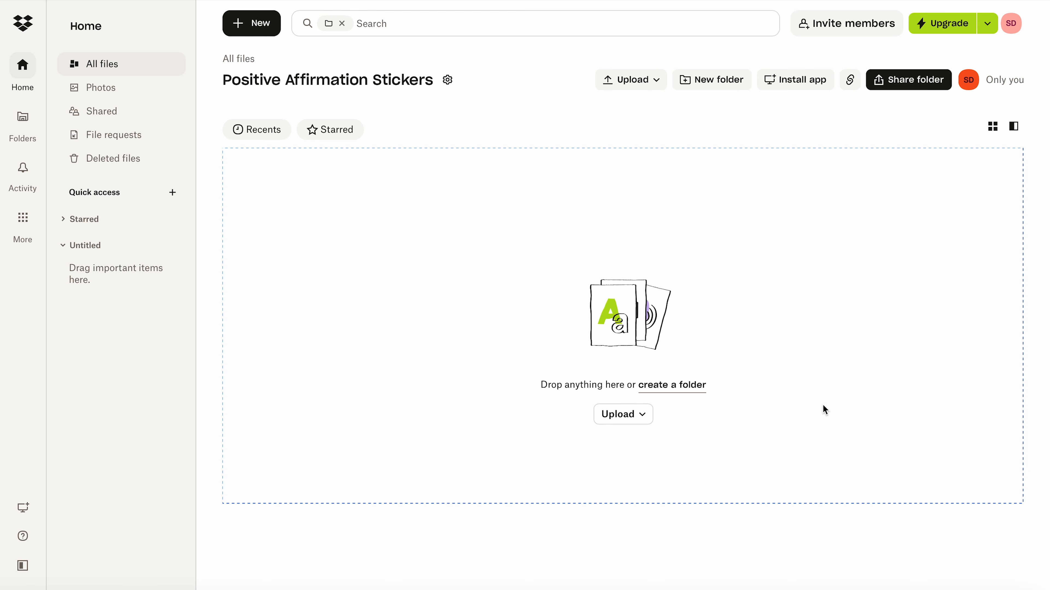
- Open sharing for the "Positive Affirmation Stickers" folder in Dropbox, and paste its link onto the "CLICK HERE" text in the Canva thank-you design
click(913, 85)
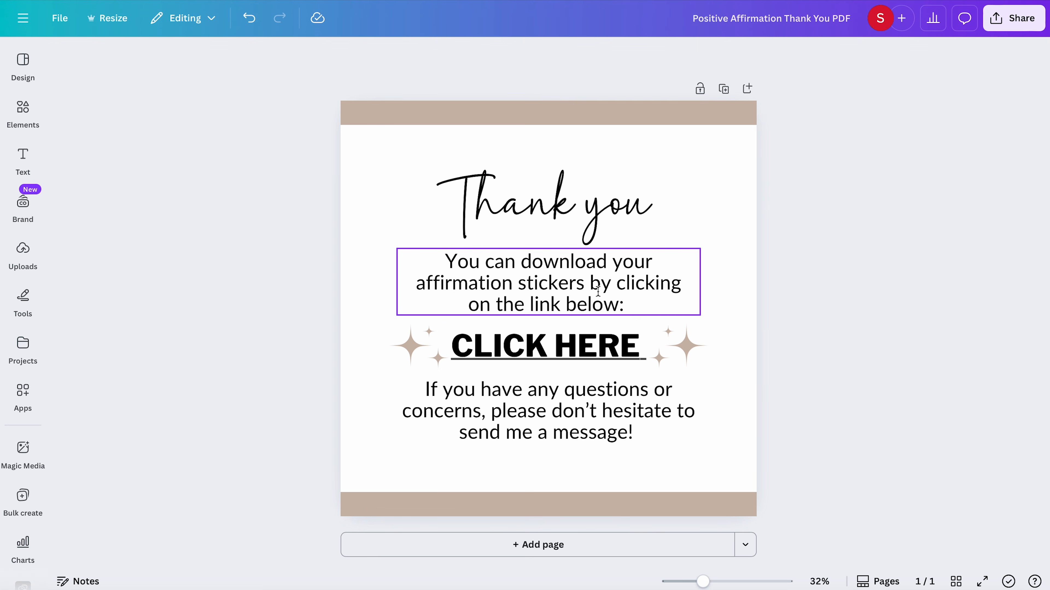
click(574, 349)
click(573, 350)
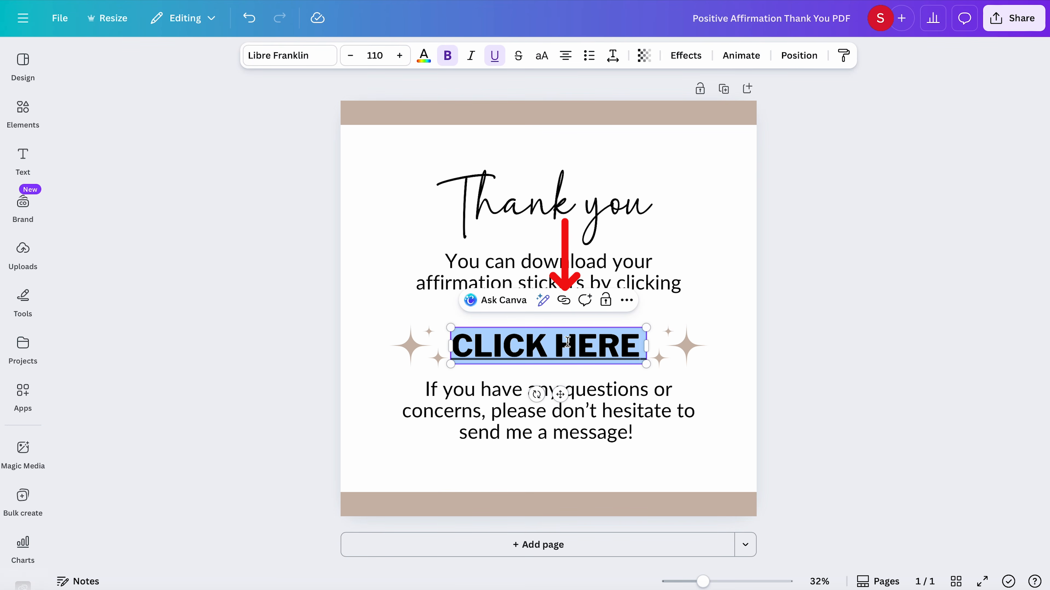
click(563, 301)
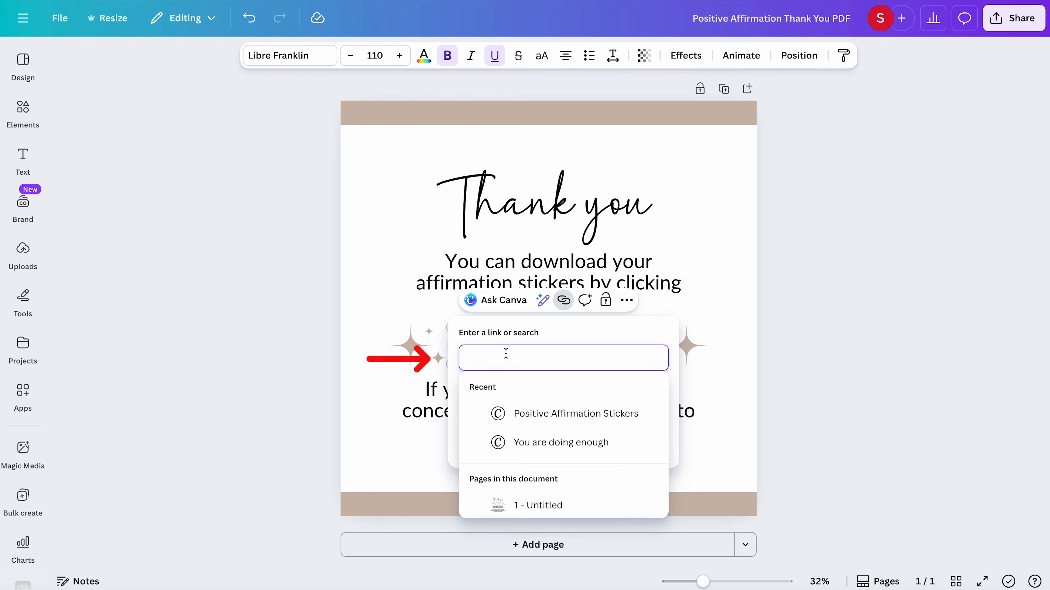
key(ctrl+v)
click(646, 442)
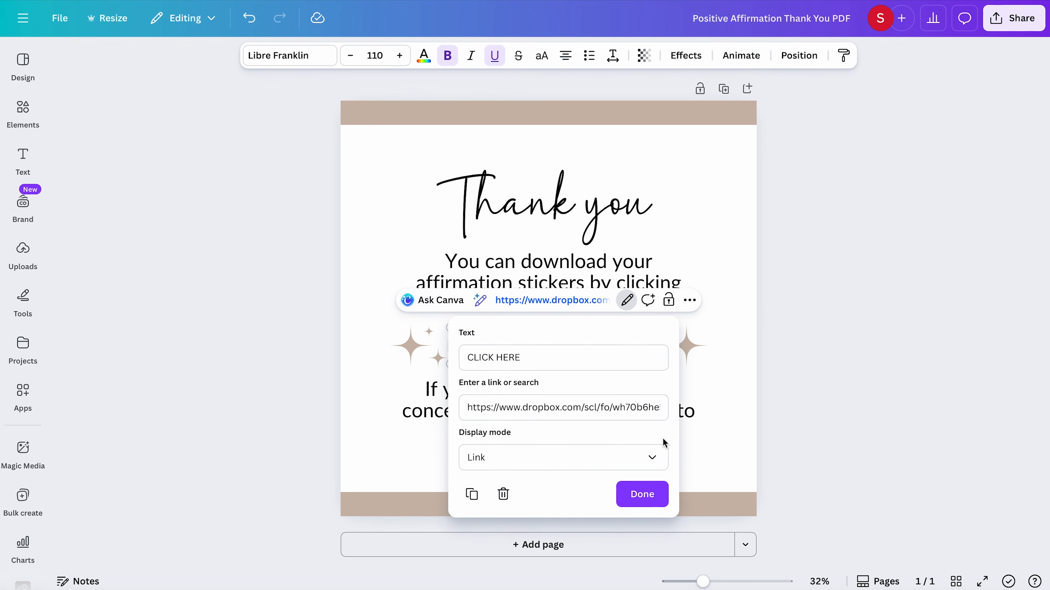
click(914, 315)
- Download the Positive Affirmation Thank You design as a PDF Standard file
click(1016, 20)
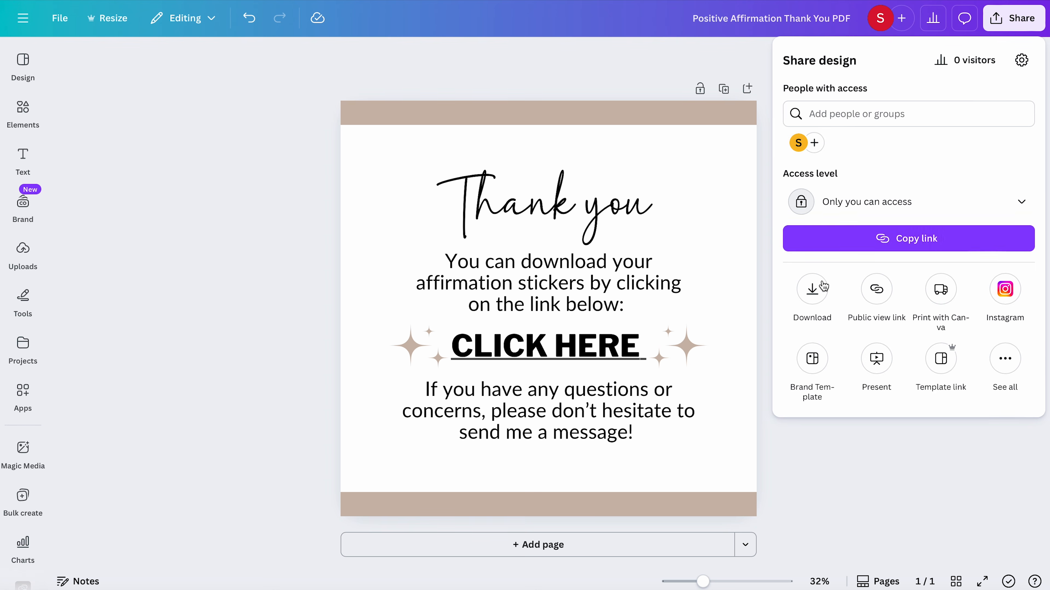
click(820, 285)
click(828, 110)
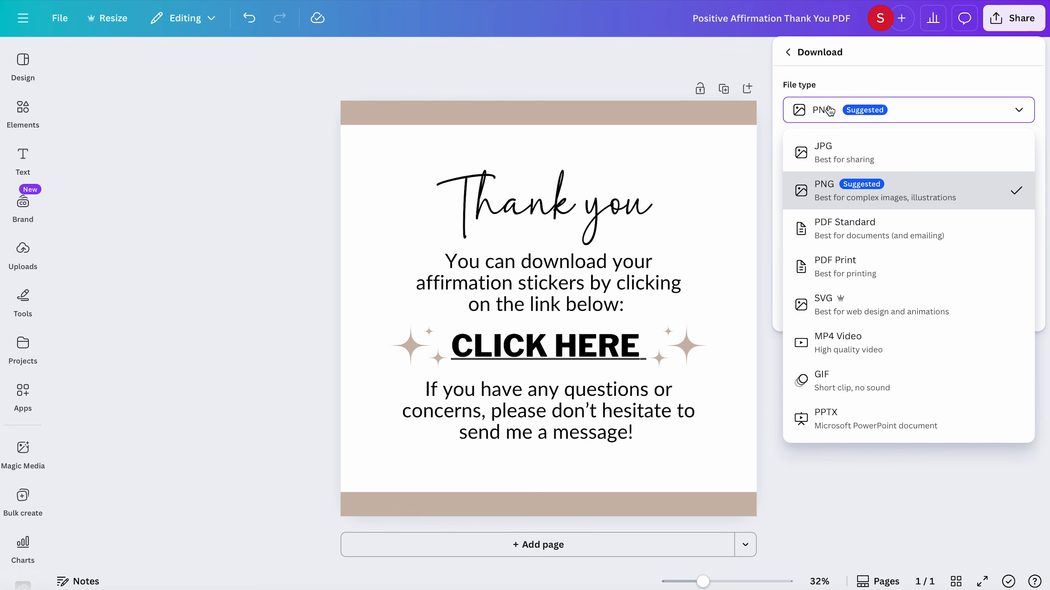
click(833, 237)
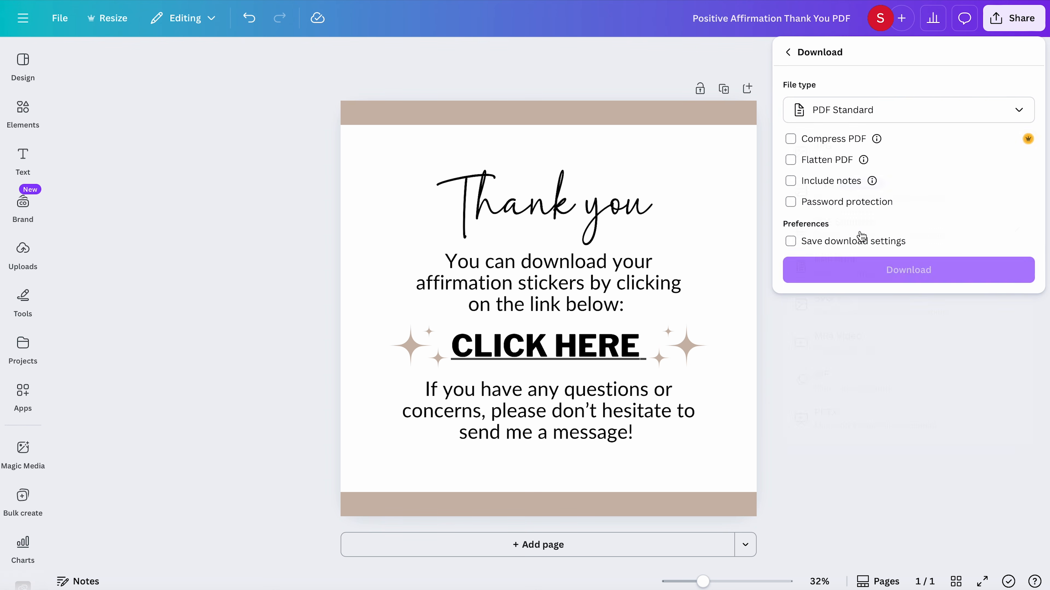
click(919, 274)
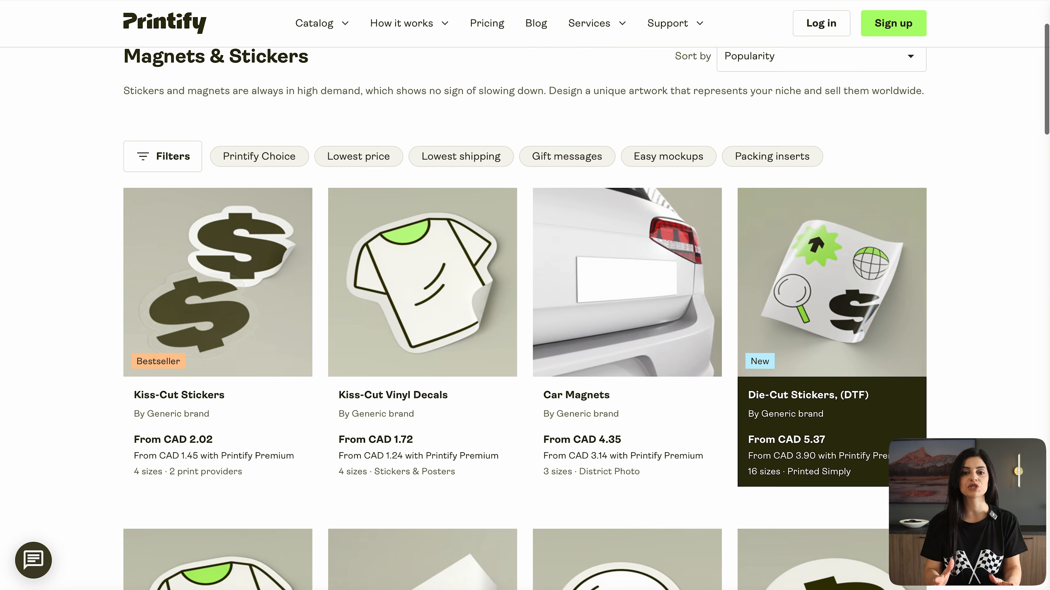
- Switch to Printify and look through its stickers and magnets catalogue and the homepage overview of how to start selling
scroll(525, 318, down, 5)
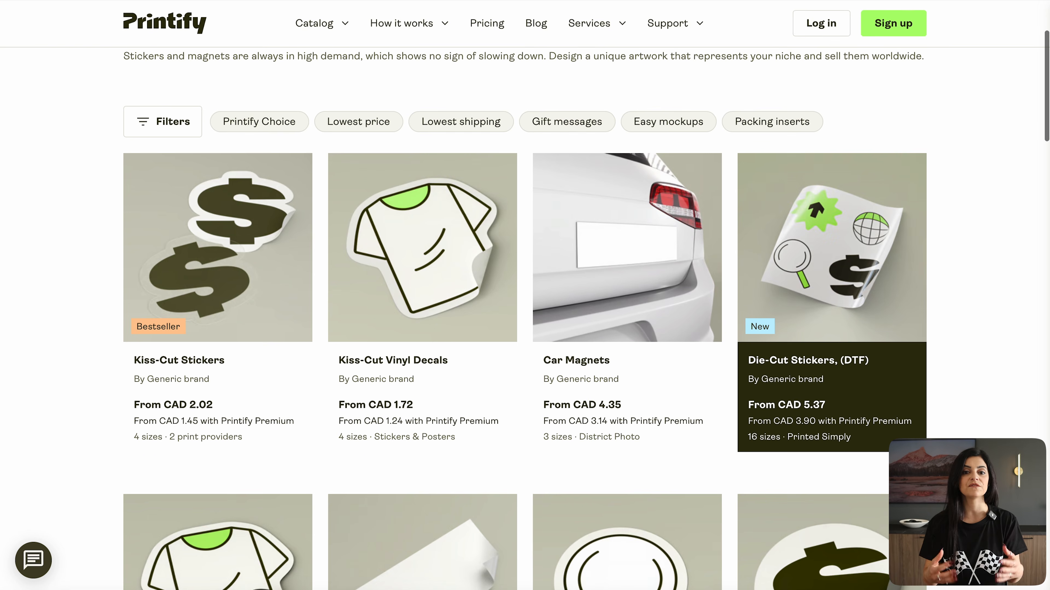
scroll(525, 319, down, 10)
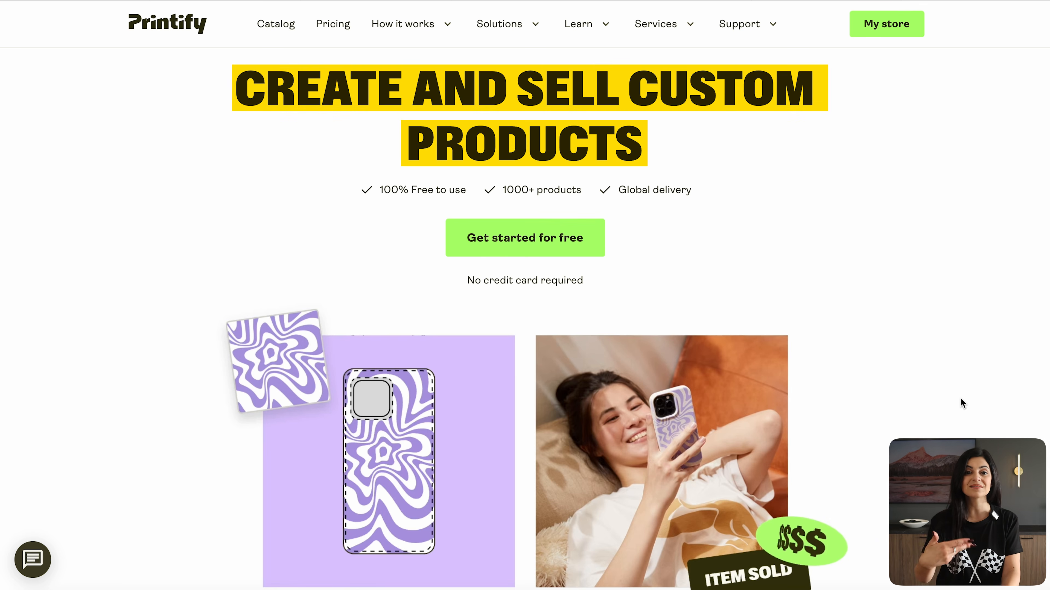
scroll(961, 399, down, 7)
scroll(961, 399, down, 9)
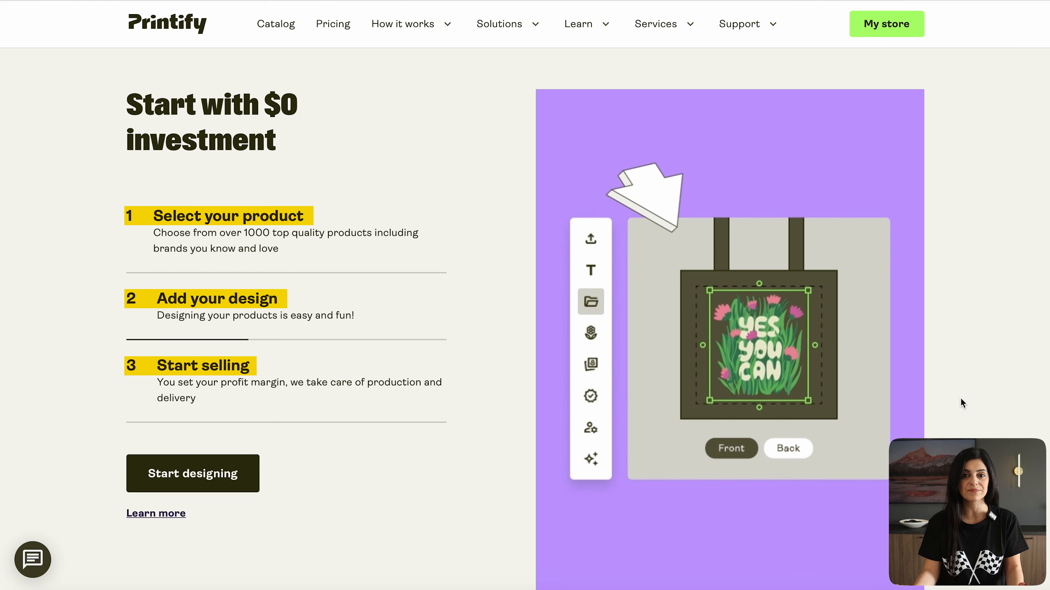
- Review Printify's supported marketplaces and Magnets & Stickers catalogue, and open the Kiss-Cut Stickers from a "bestseller" catalogue search
scroll(966, 296, down, 3)
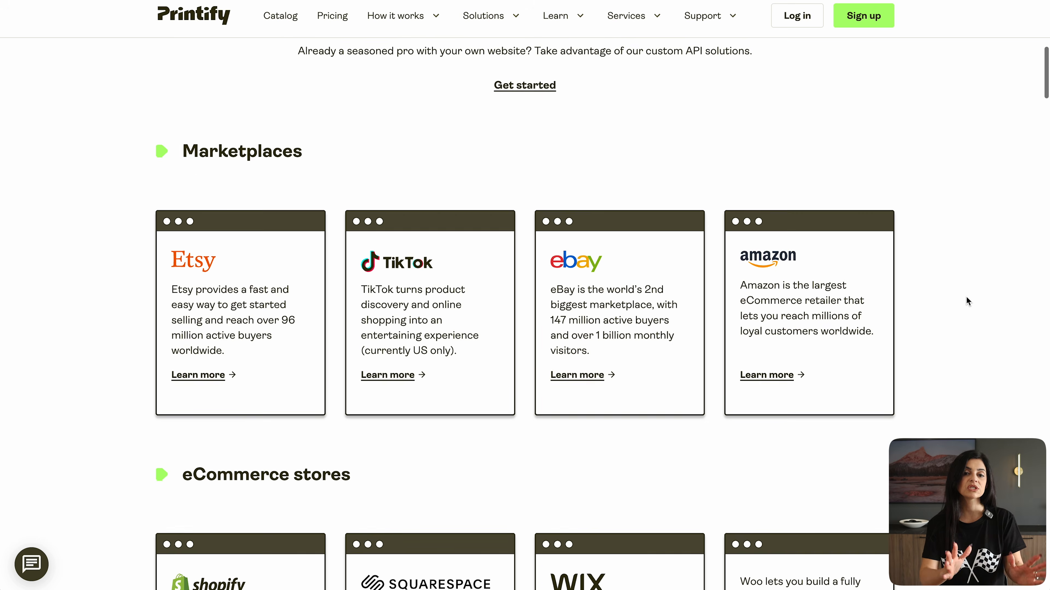
scroll(966, 296, down, 1)
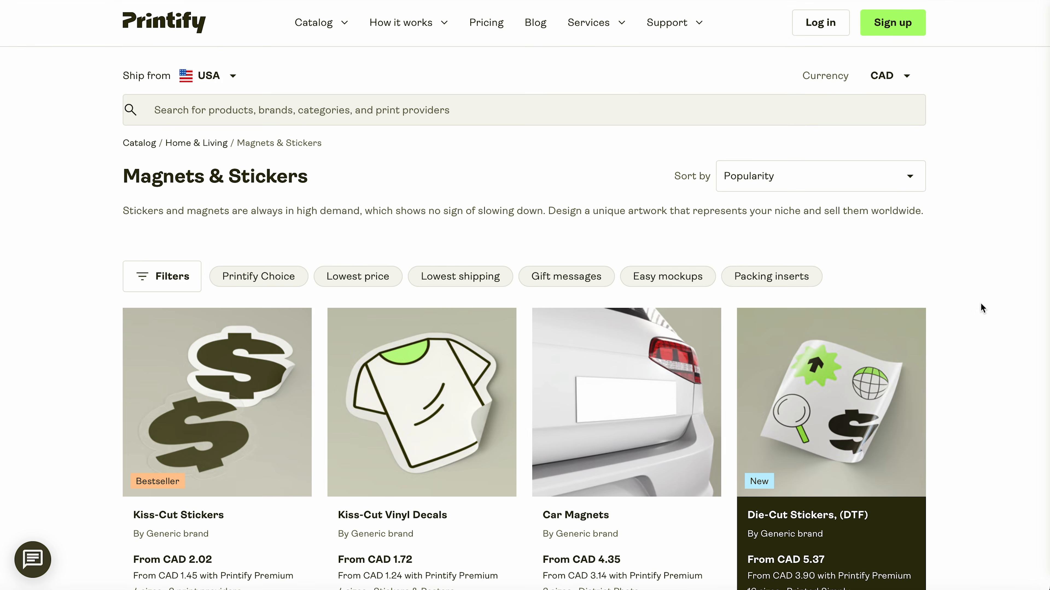
scroll(982, 306, down, 8)
scroll(980, 304, down, 7)
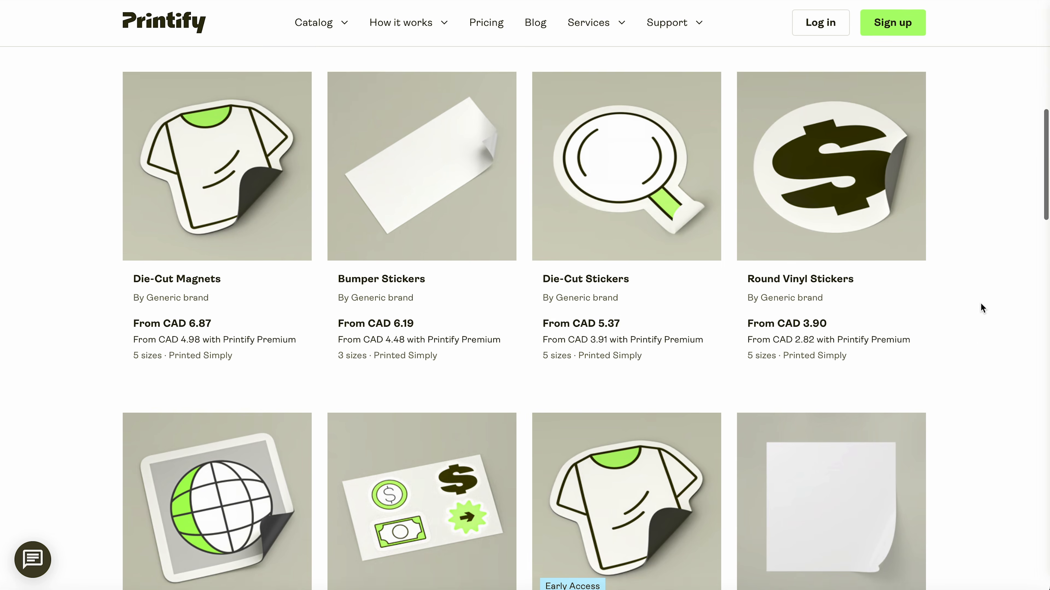
scroll(980, 304, down, 7)
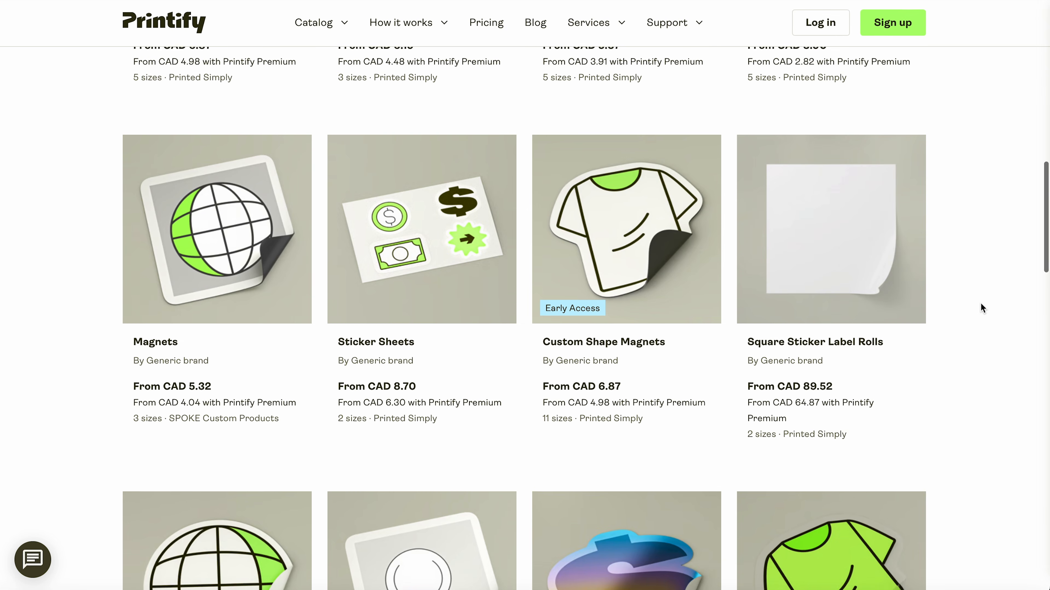
scroll(980, 305, down, 10)
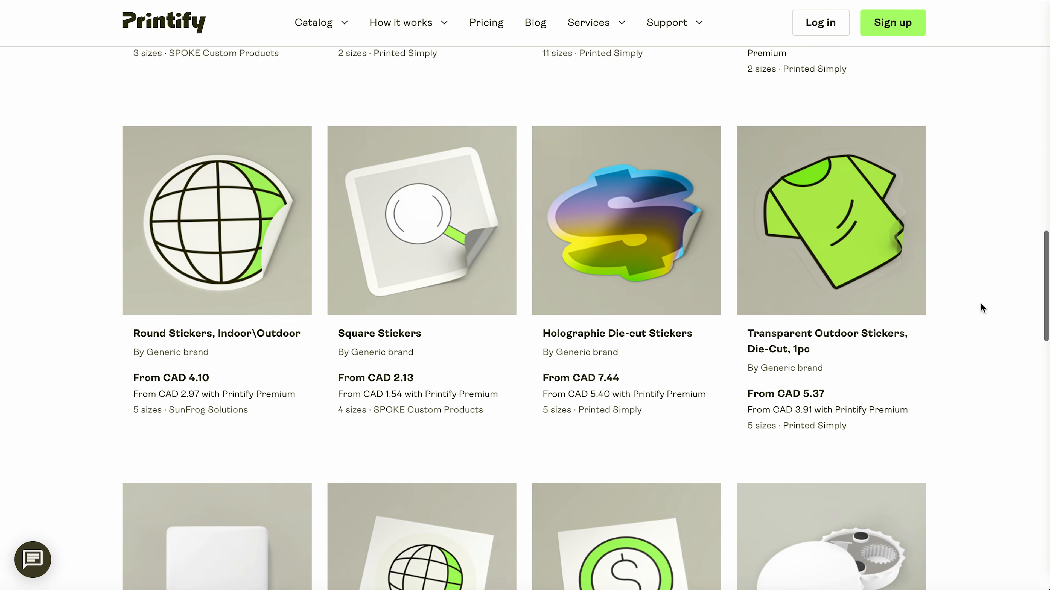
scroll(980, 304, down, 3)
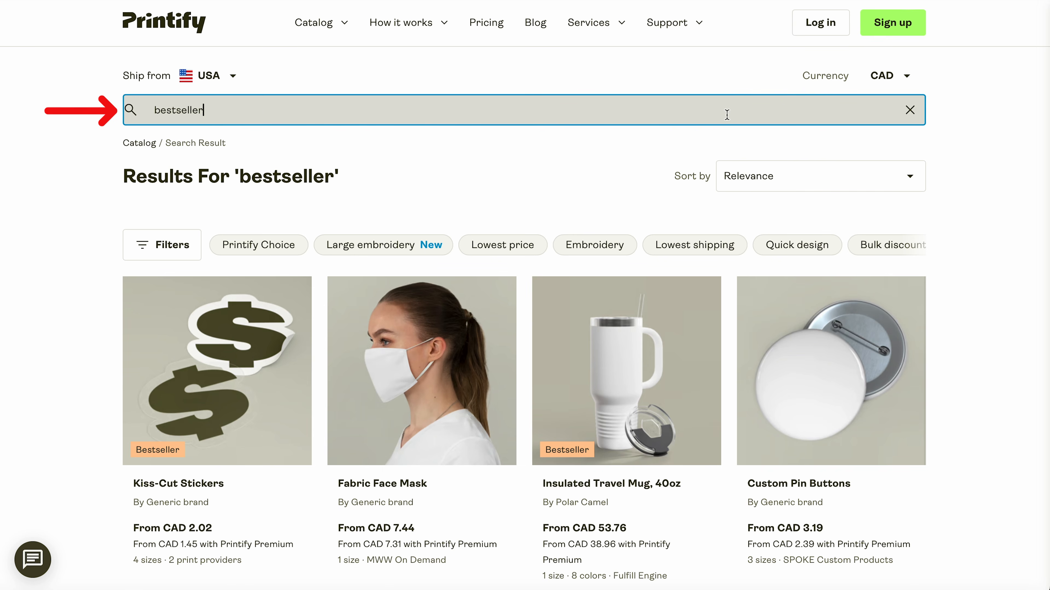
click(241, 350)
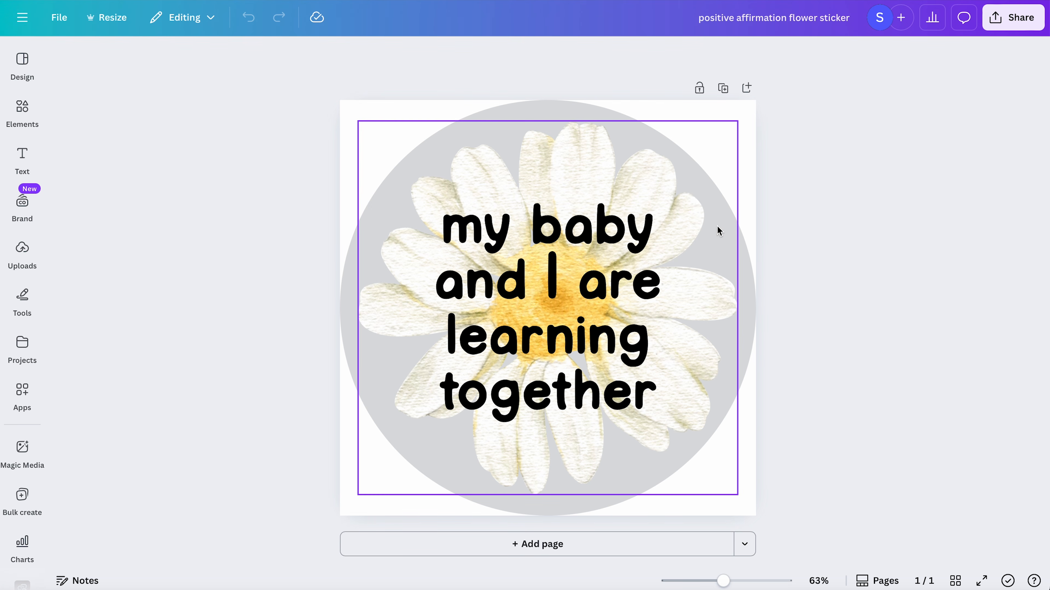
- Switch to the "positive affirmation flower sticker" design in Canva and open its sharing and export options
click(1029, 23)
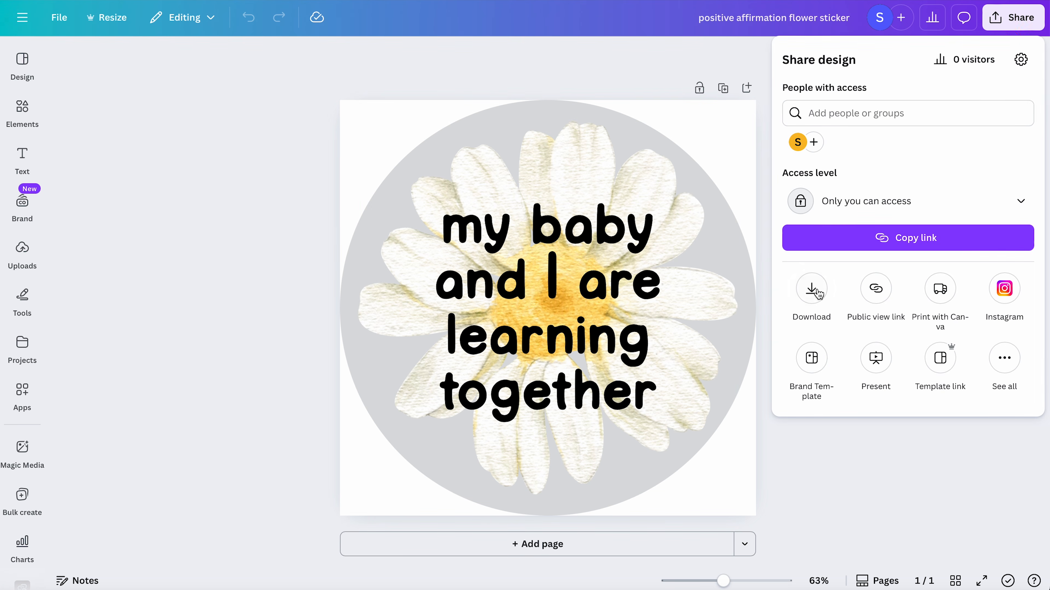